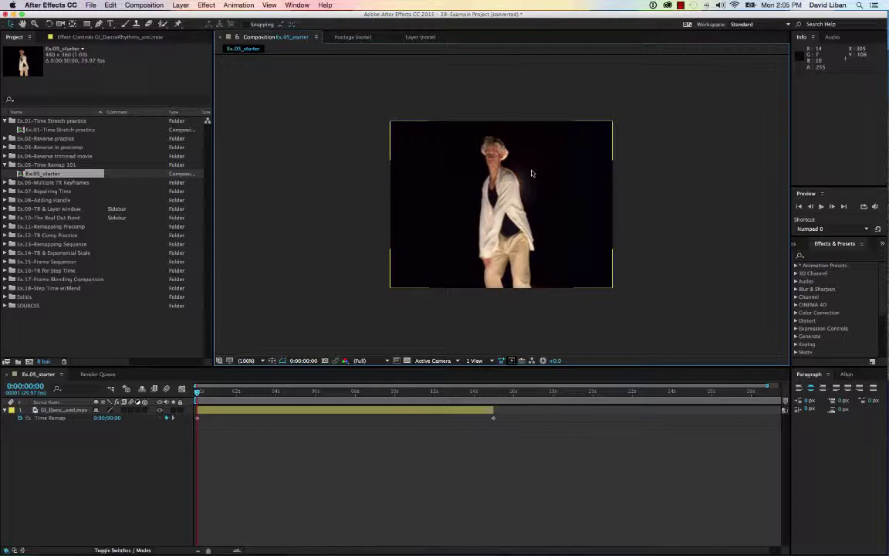
Step: Select the GI_DanceRhythms_sml.mov layer in Ex.05_starter and disable its time remapping
left_click(347, 166)
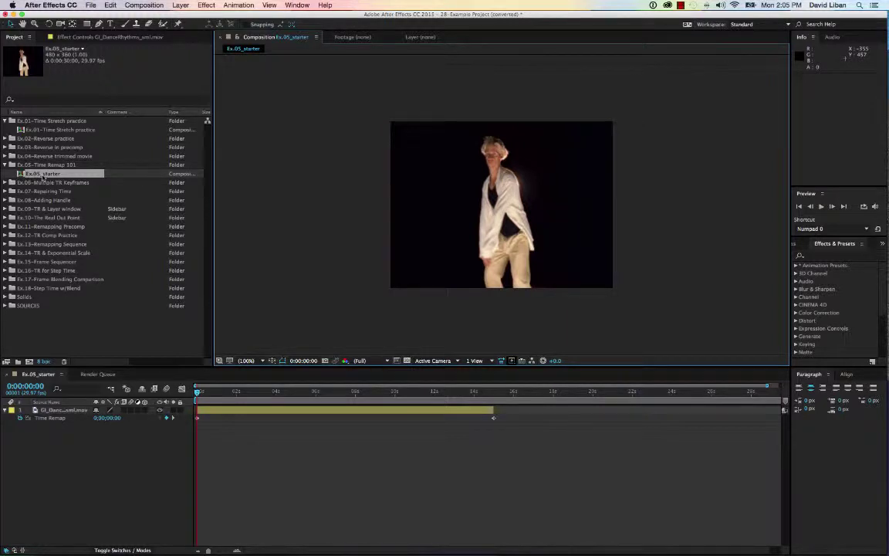
left_click(56, 418)
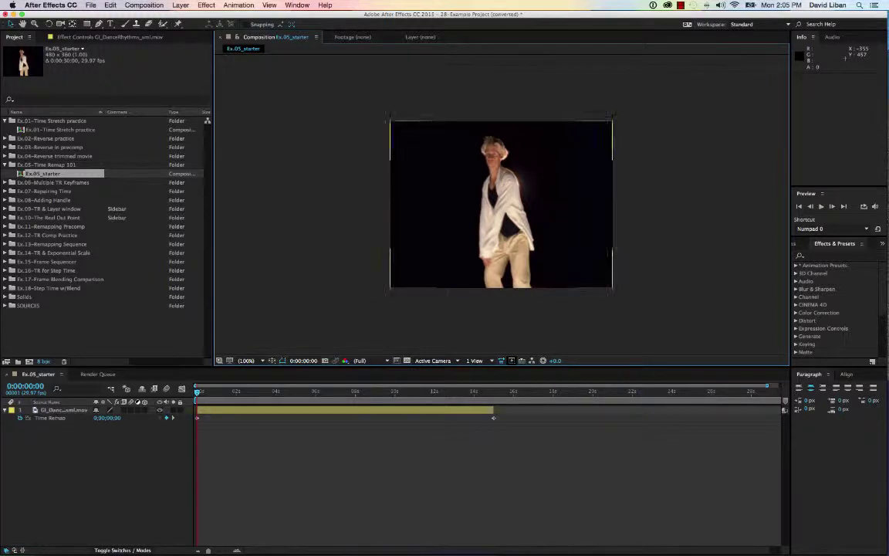
left_click(244, 414)
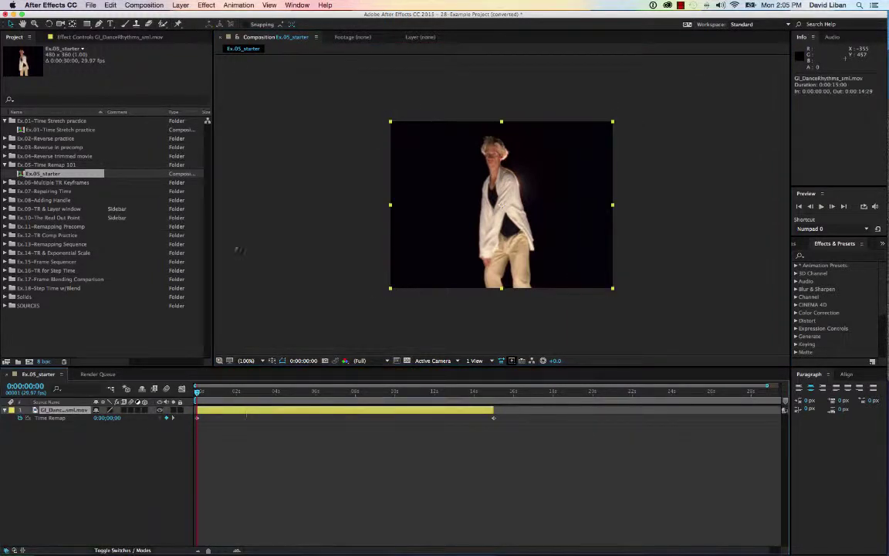
left_click(182, 4)
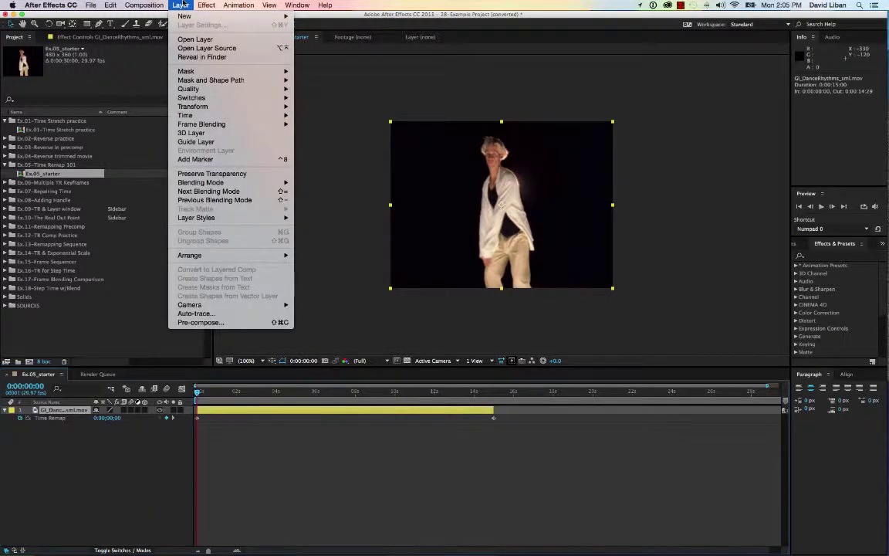
mouse_move(224, 115)
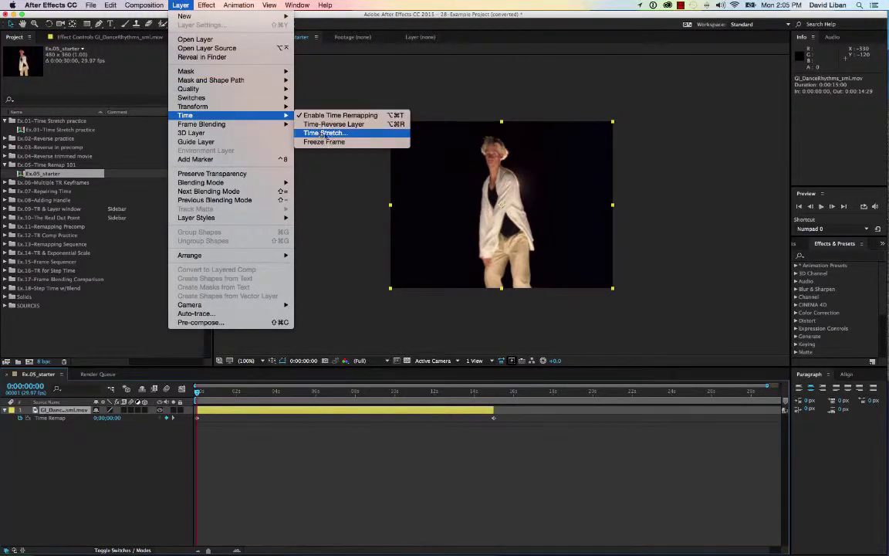
left_click(338, 115)
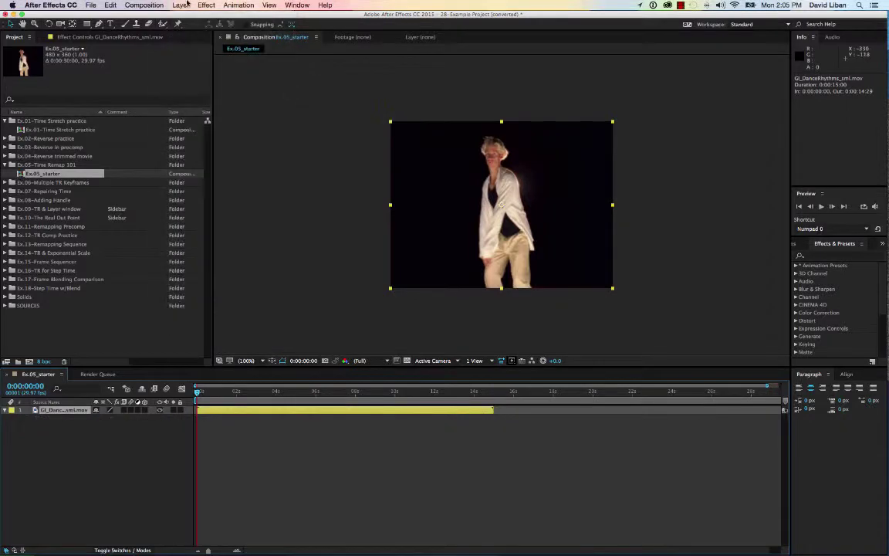
Step: Enable time remapping on the GI_DanceRhythms_sml.mov layer
left_click(182, 5)
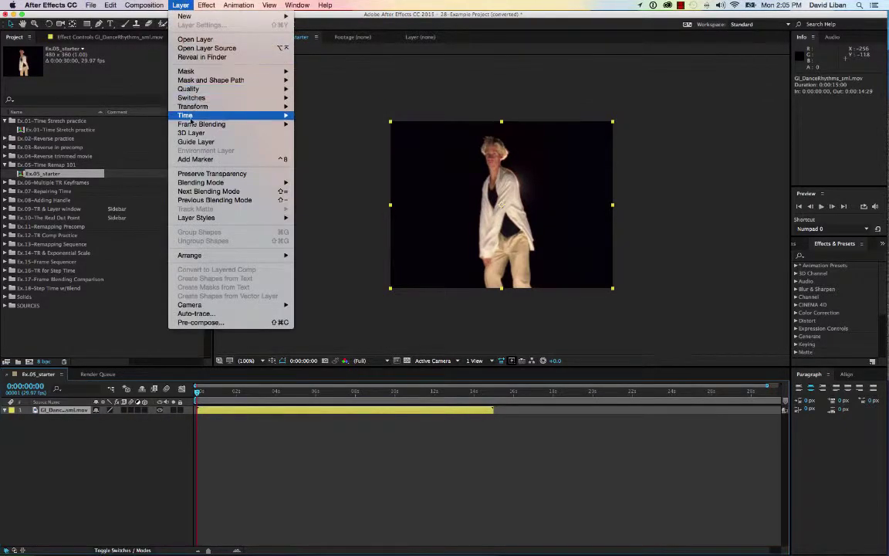
mouse_move(231, 115)
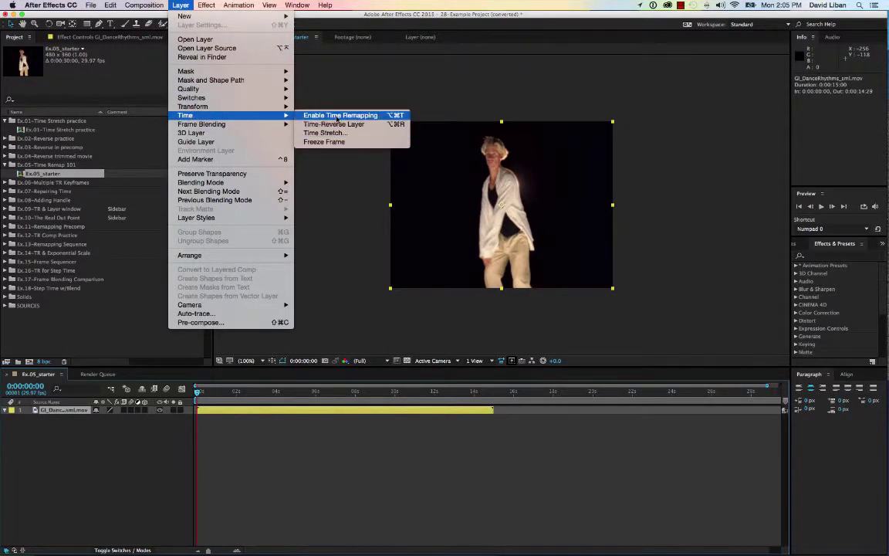
left_click(320, 115)
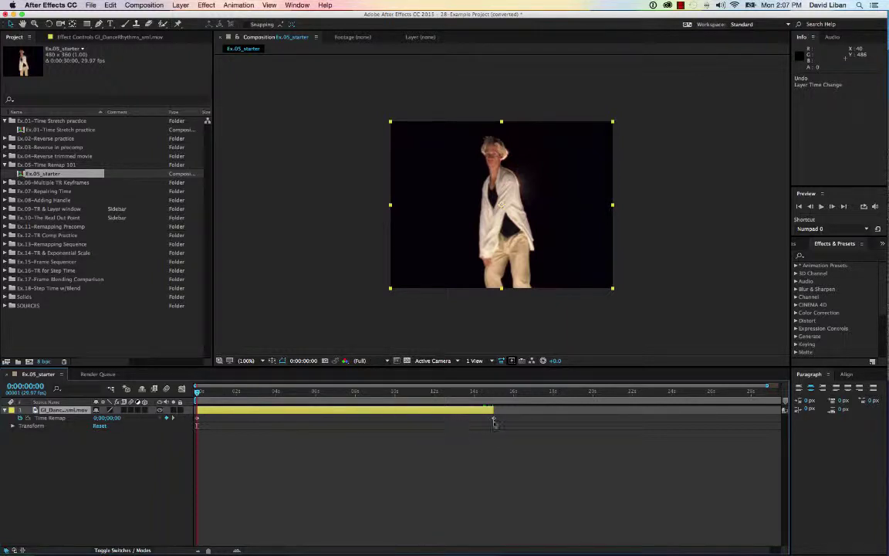
Step: Extend the dance layer's out point to 0:00:22:16, scrub the extended part, and move the last Time Remap keyframe to 0:00:22:14
left_click_drag(492, 408, 643, 409)
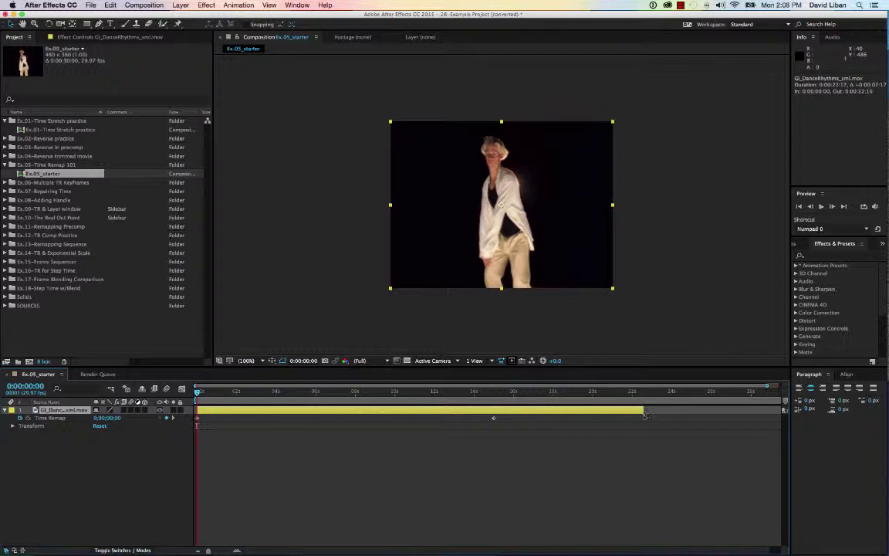
left_click_drag(429, 391, 604, 410)
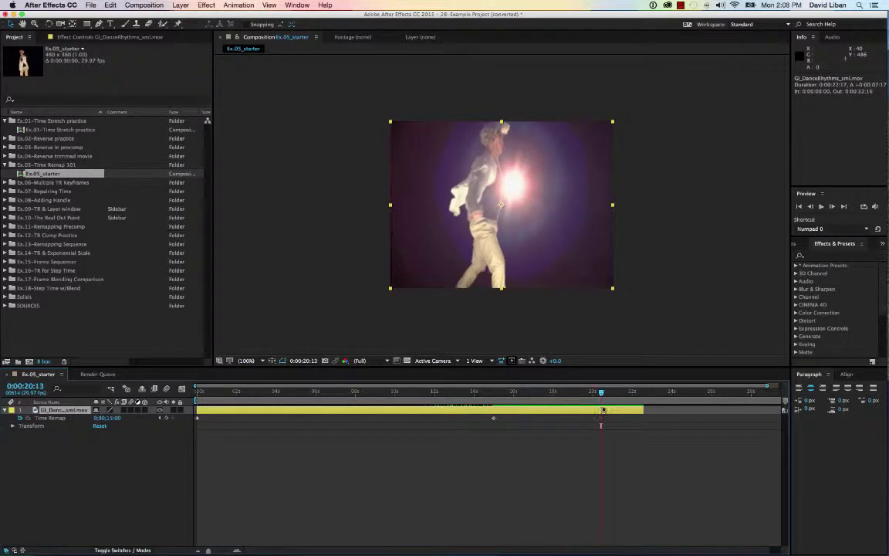
left_click_drag(494, 421, 644, 432)
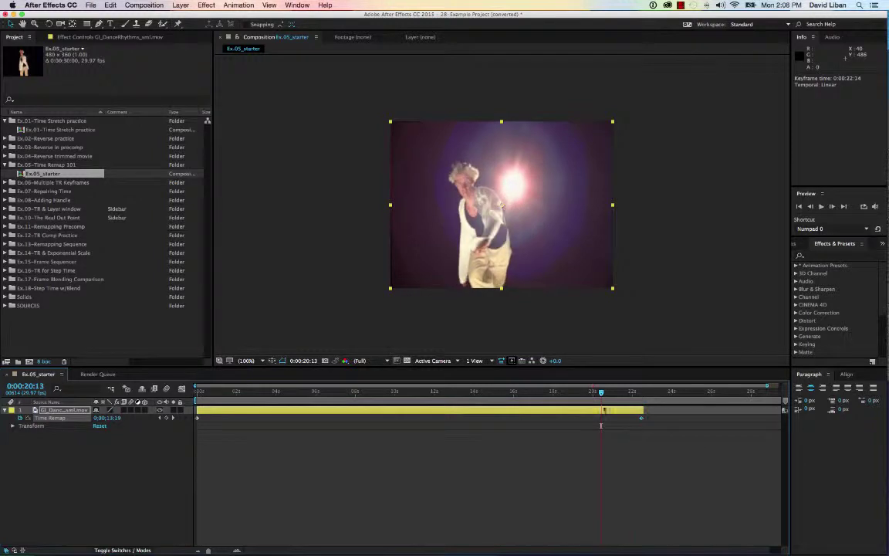
Step: Preview the slowed playback from about 12 seconds and undo the last keyframe move and the layer extension
left_click_drag(601, 395, 431, 397)
key("space")
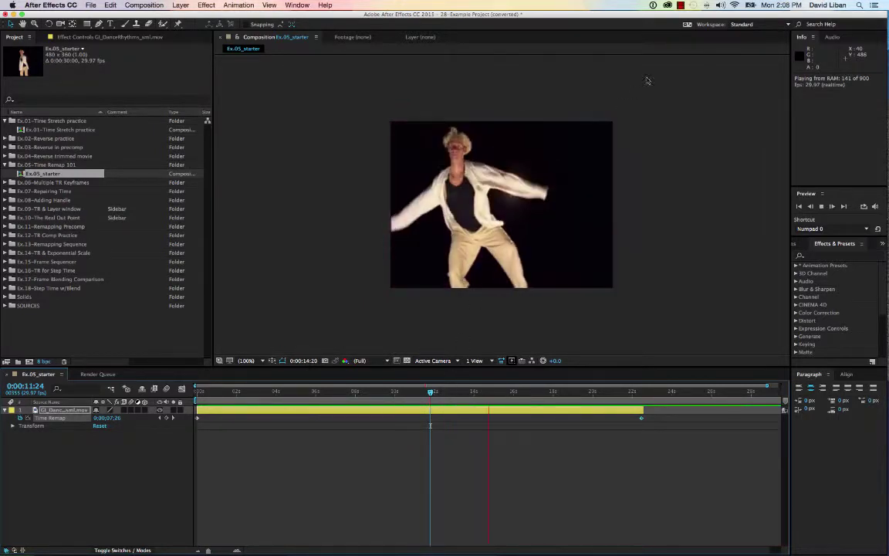
key("super+z")
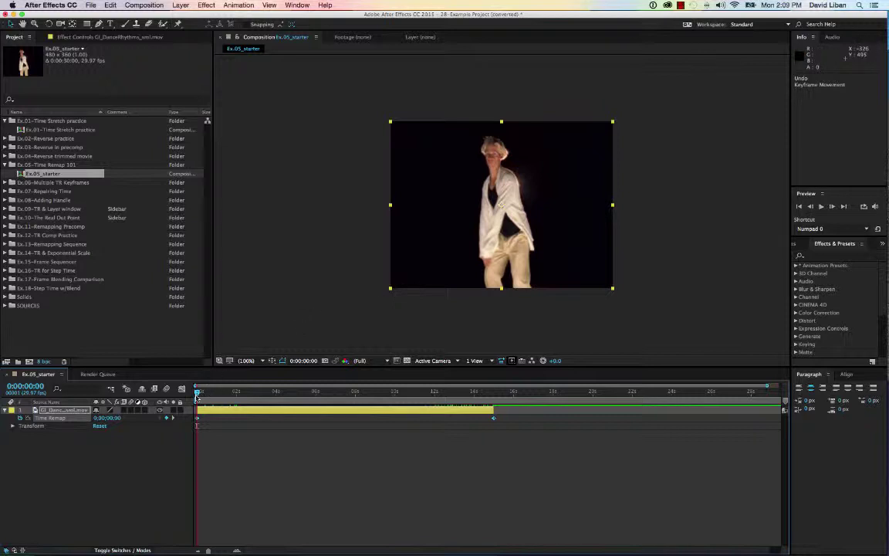
mouse_move(198, 394)
left_mouse_down()
mouse_move(345, 403)
mouse_move(193, 397)
left_mouse_up()
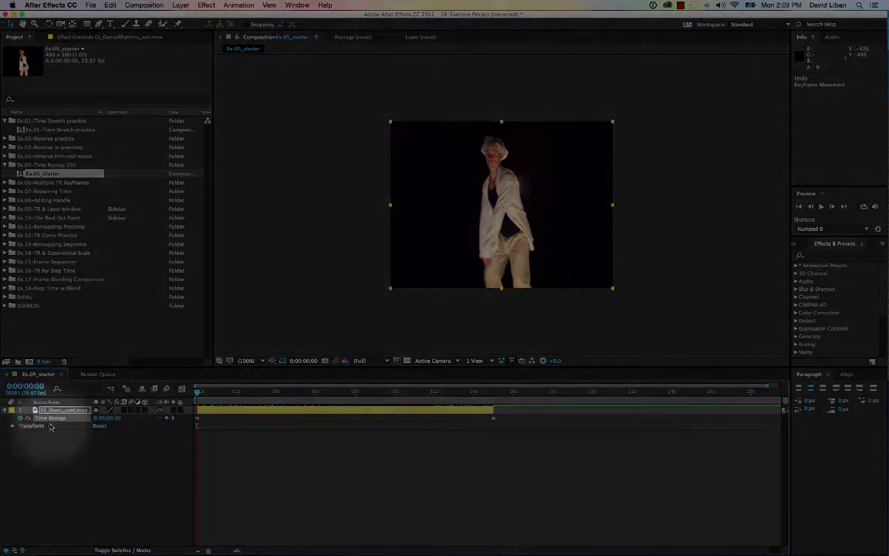
Step: Shift both Time Remap keyframes about 2 seconds later, extend the layer's end to the last keyframe, and preview the playback
left_click(56, 419)
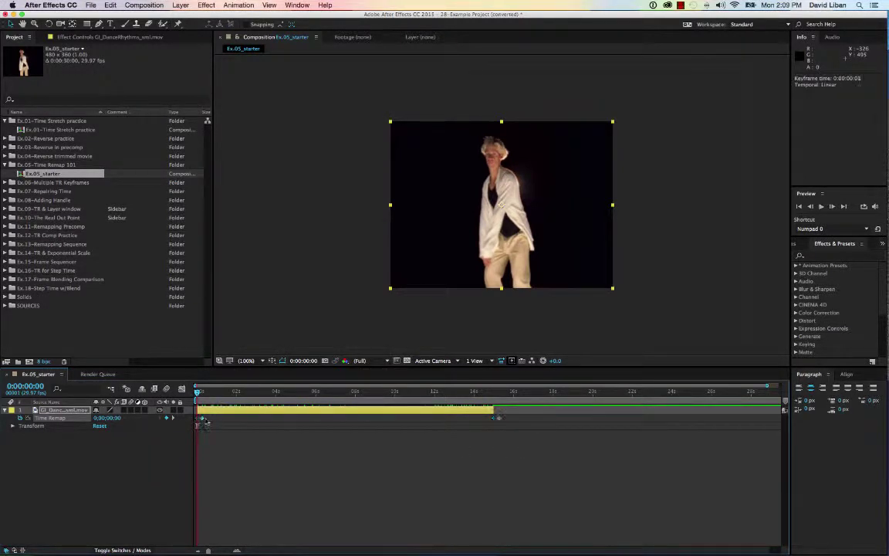
left_click_drag(198, 421, 243, 424)
left_click_drag(505, 409, 538, 409)
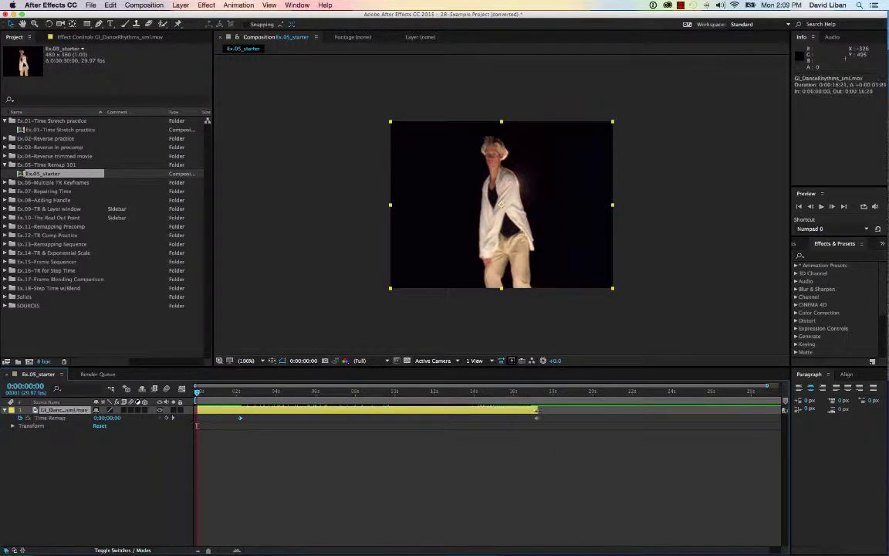
key("space")
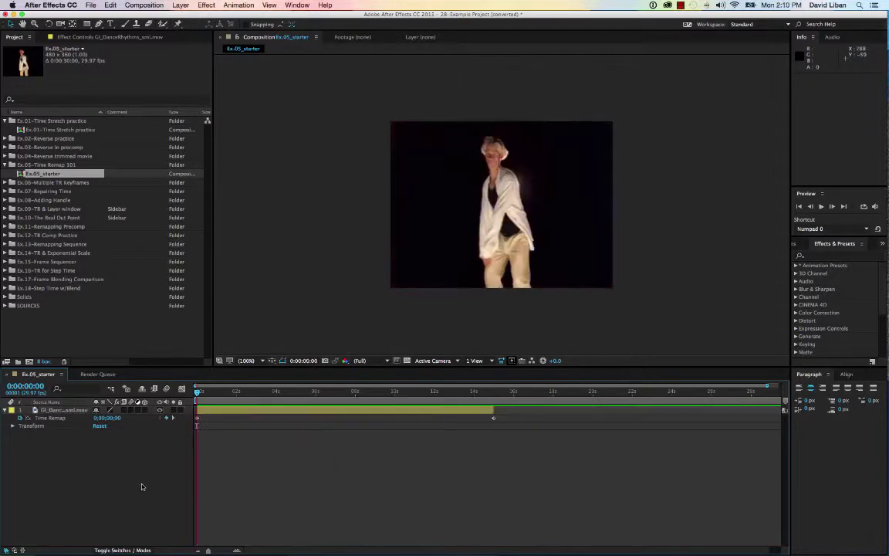
Step: Move only the first Time Remap keyframe to 0:00:02:23 and preview the resulting freeze and faster playback
left_click(43, 426)
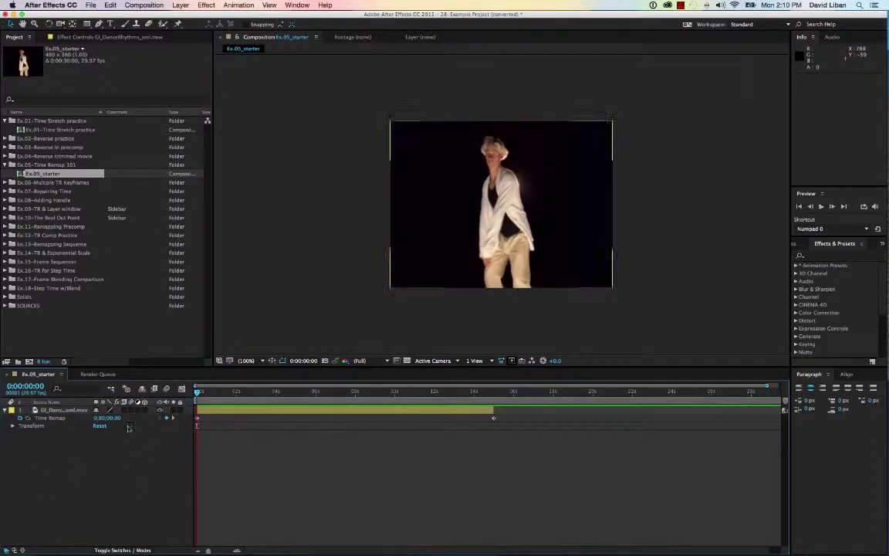
left_click(58, 418)
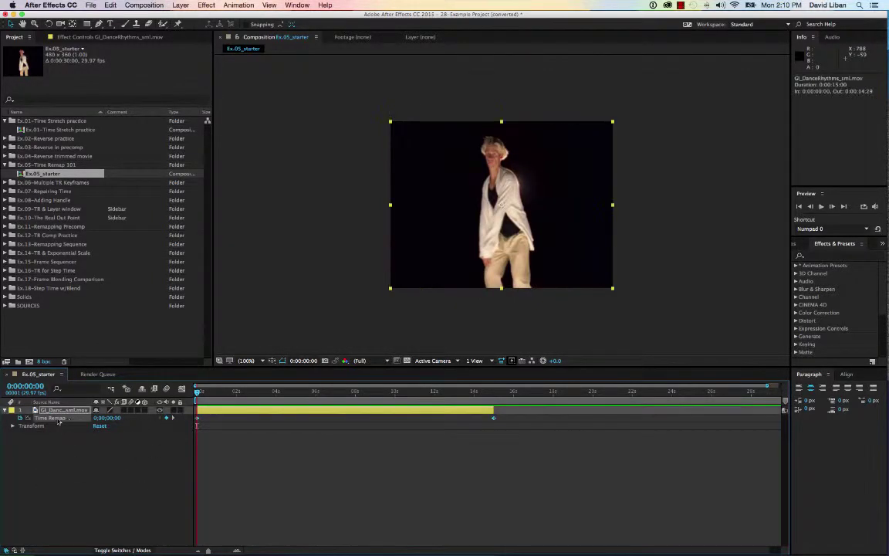
left_click(237, 461)
left_click_drag(197, 419, 252, 420)
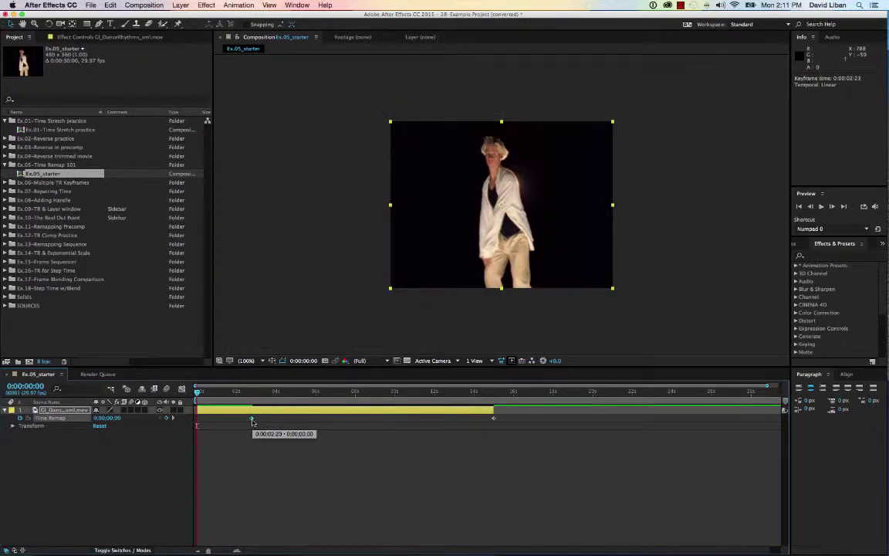
left_click_drag(251, 421, 251, 421)
key("space")
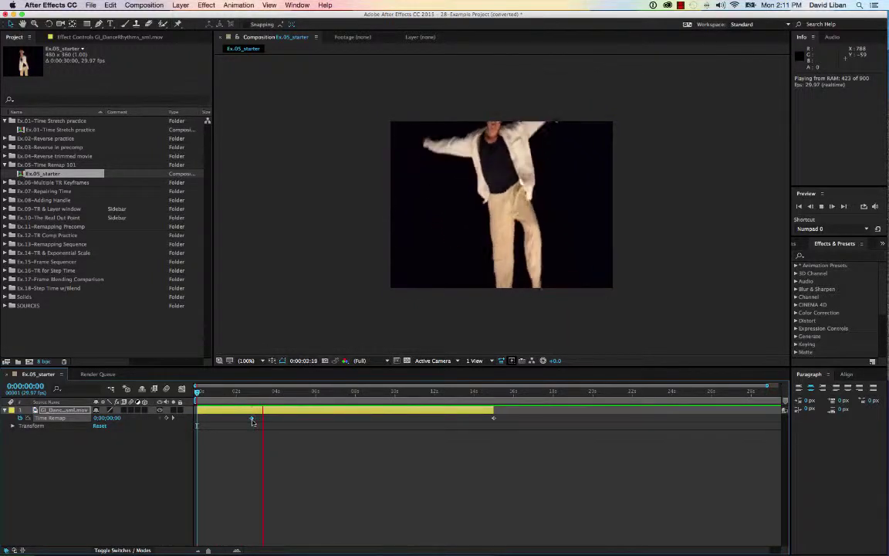
key("space")
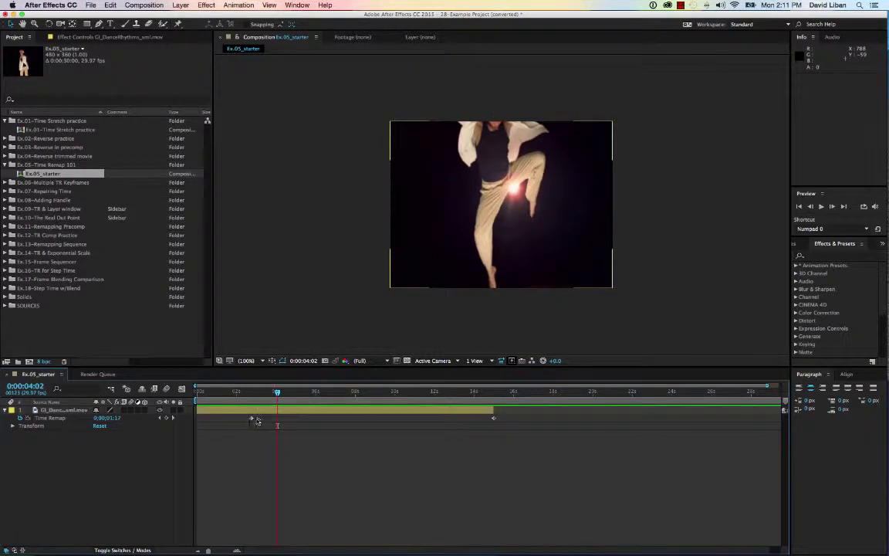
Step: Move the first Time Remap keyframe to 0:00:12:18 and preview the sped-up section
left_click(253, 419)
left_click_drag(252, 419, 446, 418)
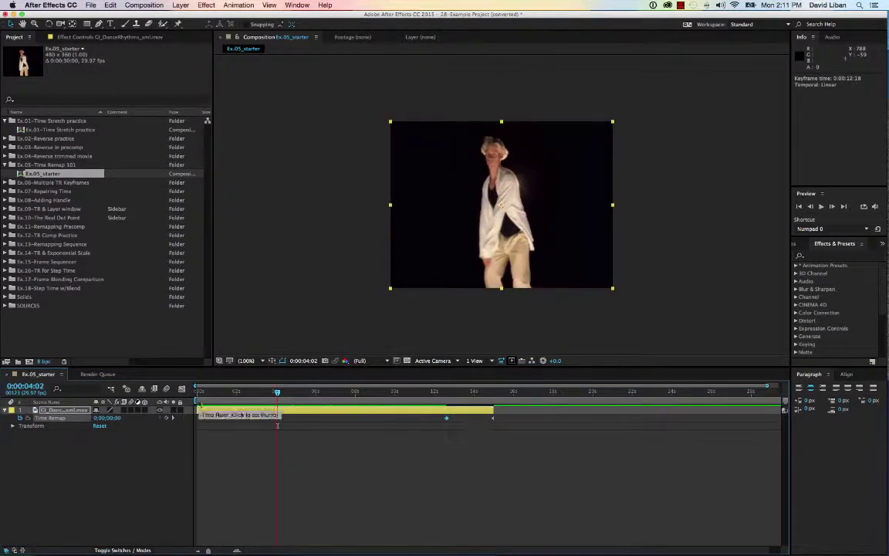
left_click_drag(276, 392, 438, 419)
key("space")
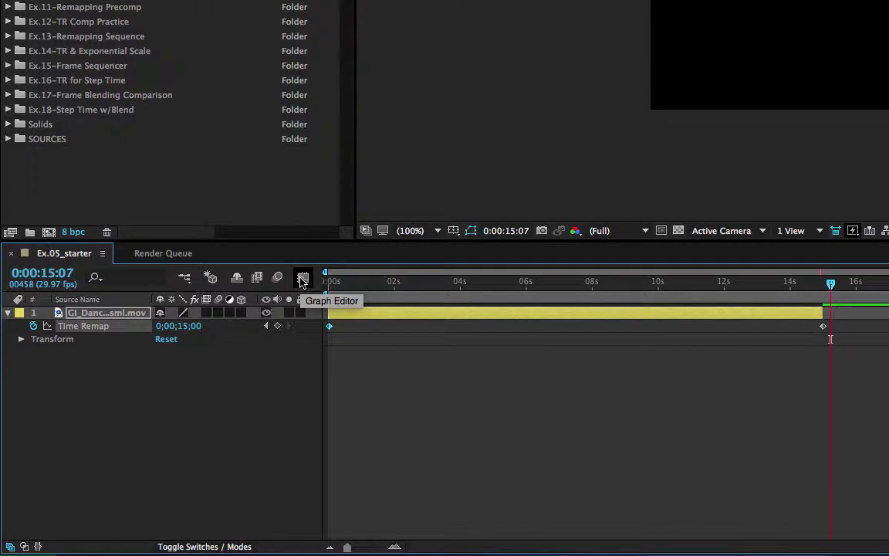
Step: Examine the Time Remap curve in the Graph Editor and return to the layer bar view
left_click(303, 279)
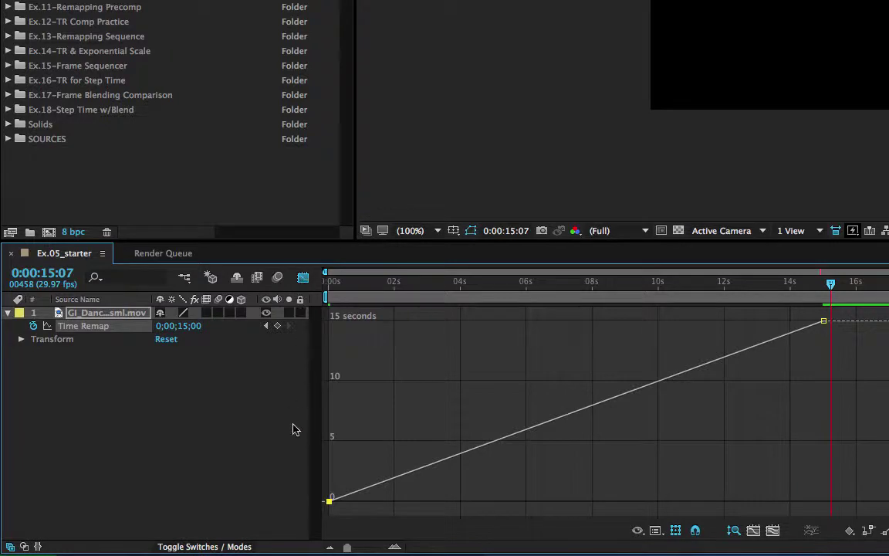
mouse_move(330, 502)
left_click(302, 277)
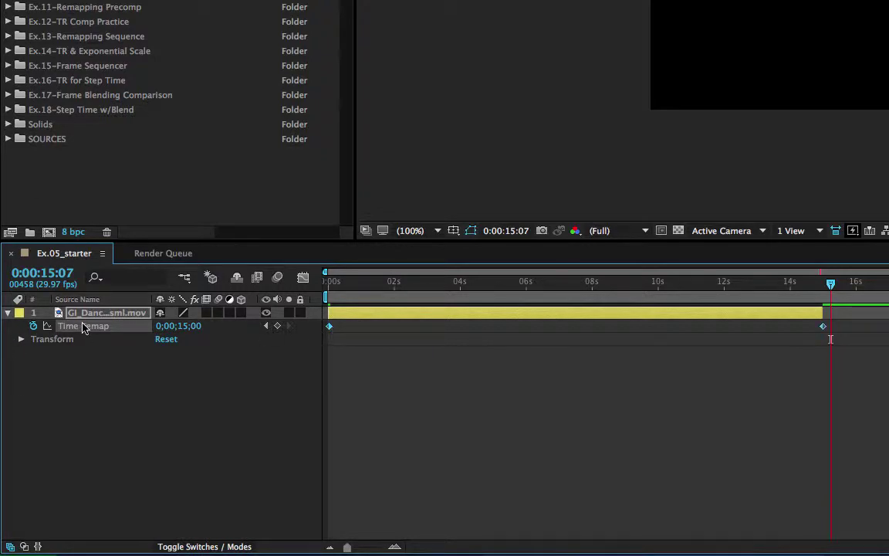
Step: Shift both Time Remap keyframes together so the first sits at 0:00:03:10, and extend the layer's out point to 0:00:18:11
left_click(110, 405)
left_click(97, 326)
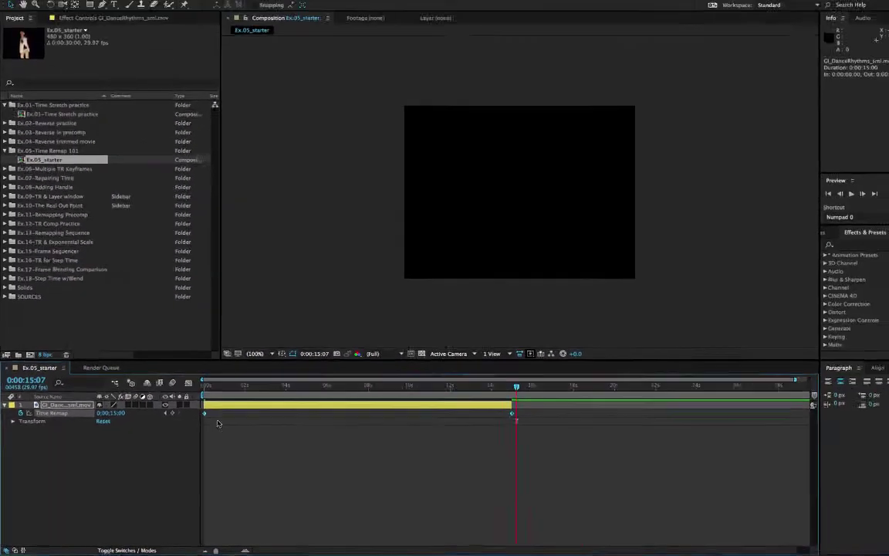
left_click_drag(197, 417, 262, 418)
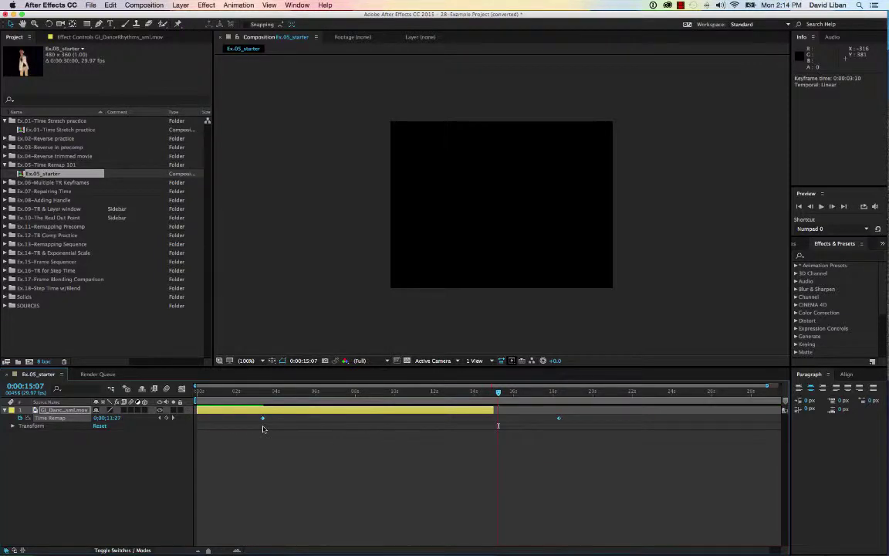
left_click_drag(493, 410, 556, 410)
key("Home")
Step: Show the Time Remap curve in the Graph Editor and preview the playback from the start of the composition
left_click(181, 388)
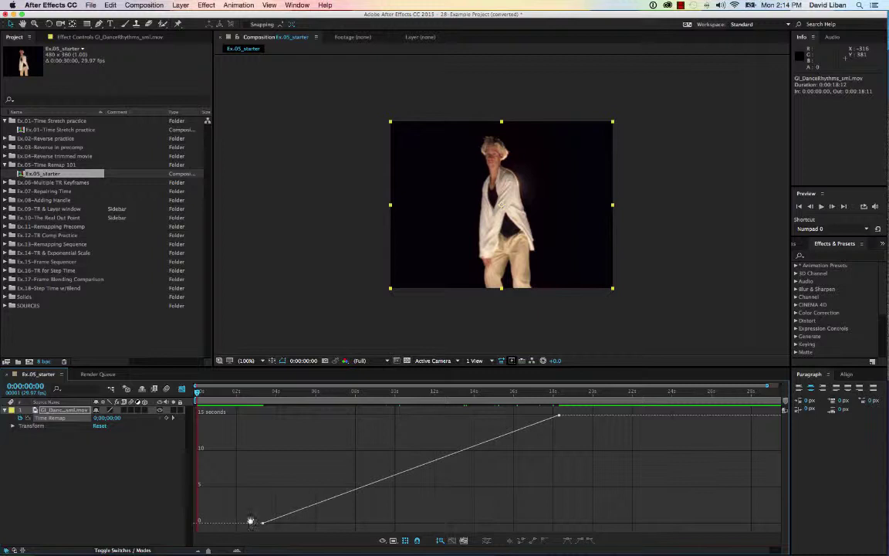
key("space")
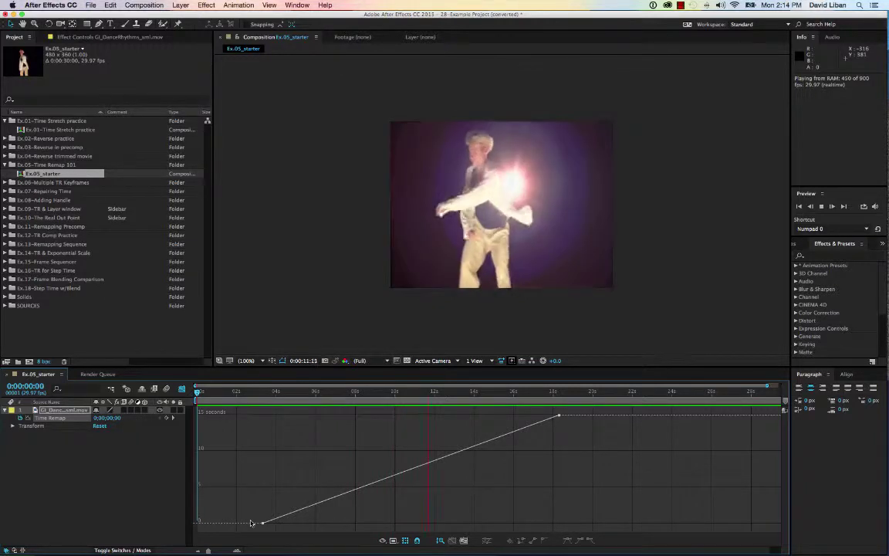
key("space")
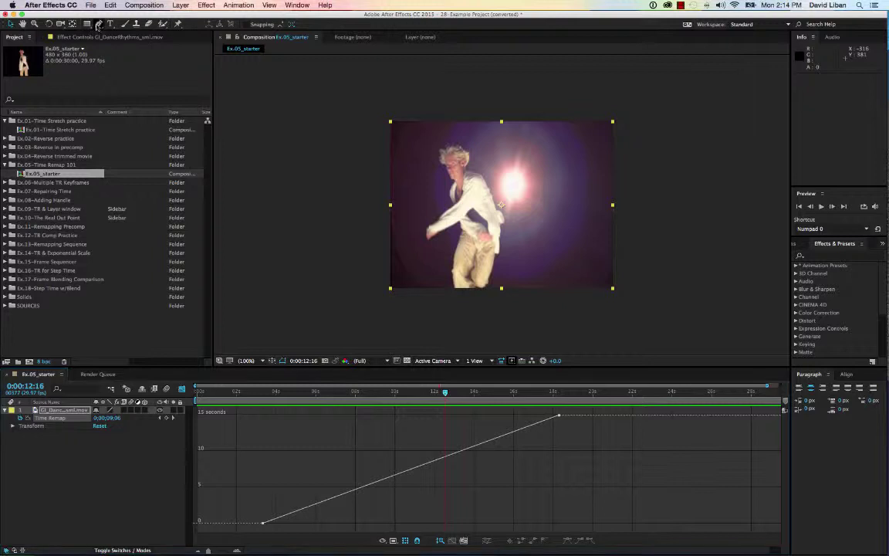
Step: Add a Time Remap keyframe on the curve at 0:00:11:07 with the Pen tool and lower it to about 2.5 seconds
left_click(421, 473)
left_click(420, 468)
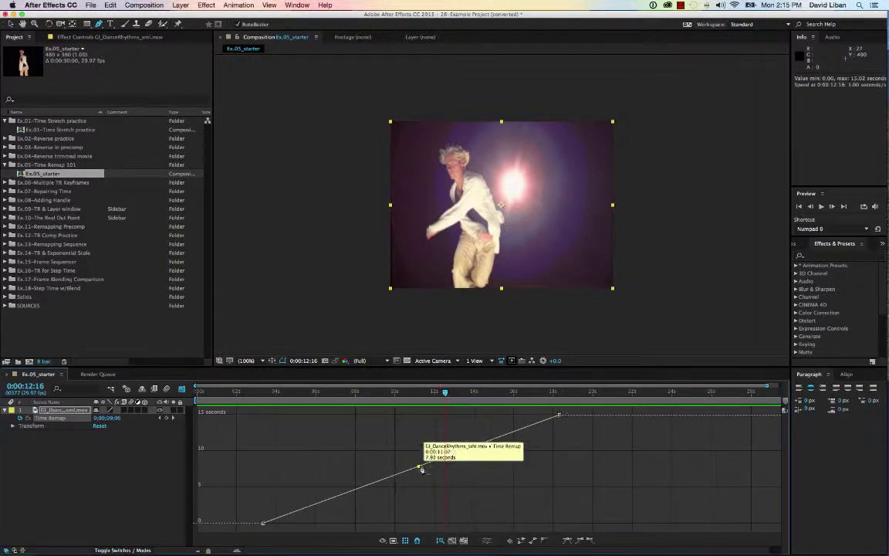
left_click(10, 24)
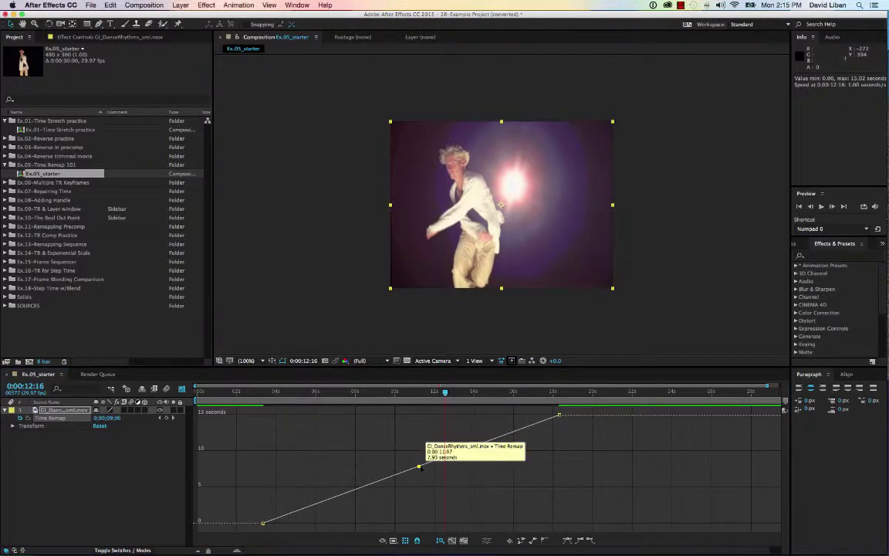
left_click_drag(419, 466, 415, 505)
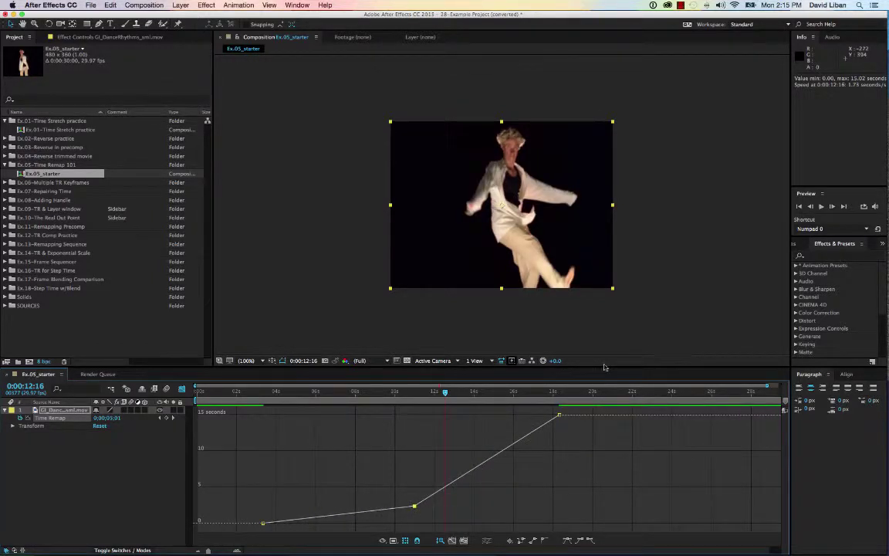
Step: Preview the slowed section, and use the Convert Vertex tool to pull Bezier handles out of the middle Time Remap keyframe so the curve dips after it
key("space")
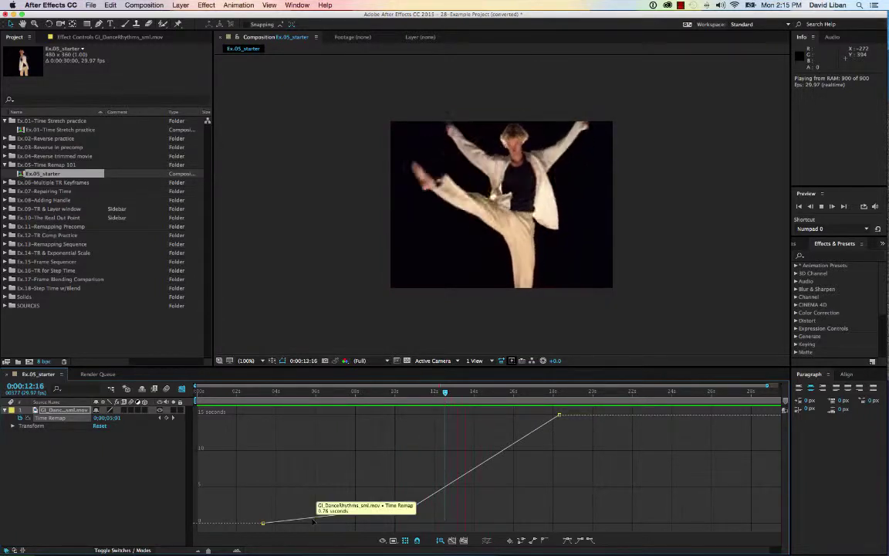
key("space")
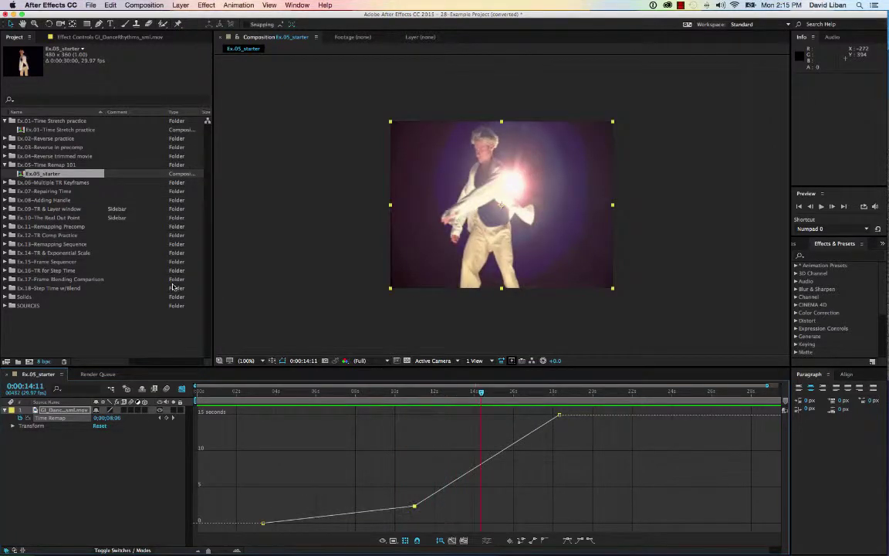
left_click_drag(99, 24, 126, 56)
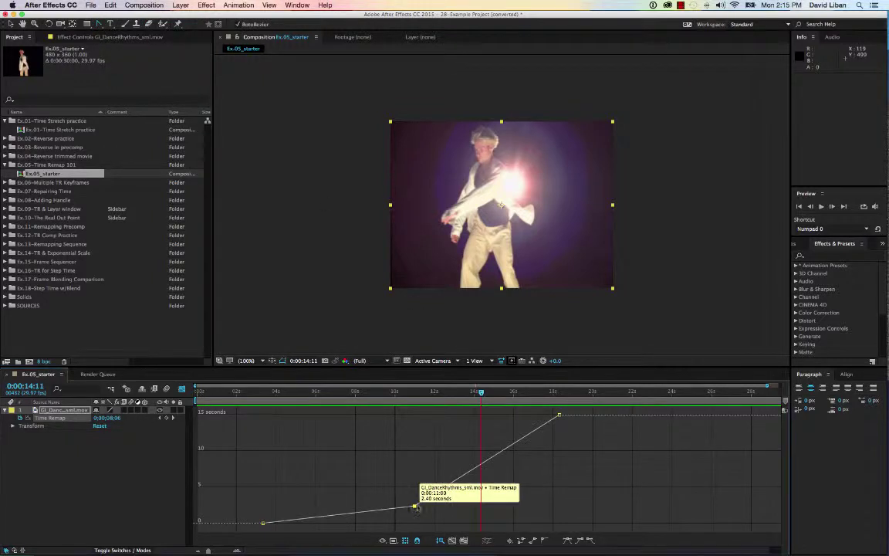
left_click_drag(415, 505, 493, 522)
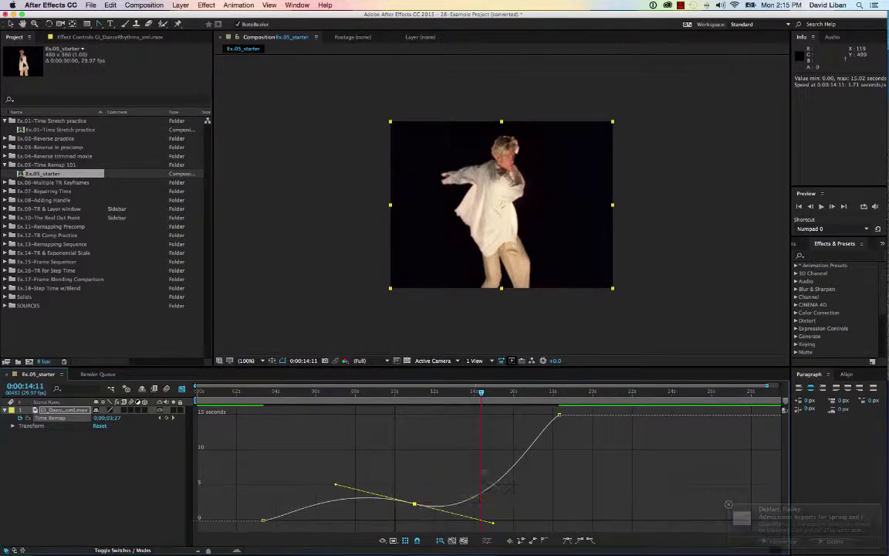
Step: Move the current time to 0:00:04:27 and preview the dance clip with the curved time remapping
left_click_drag(486, 396, 294, 399)
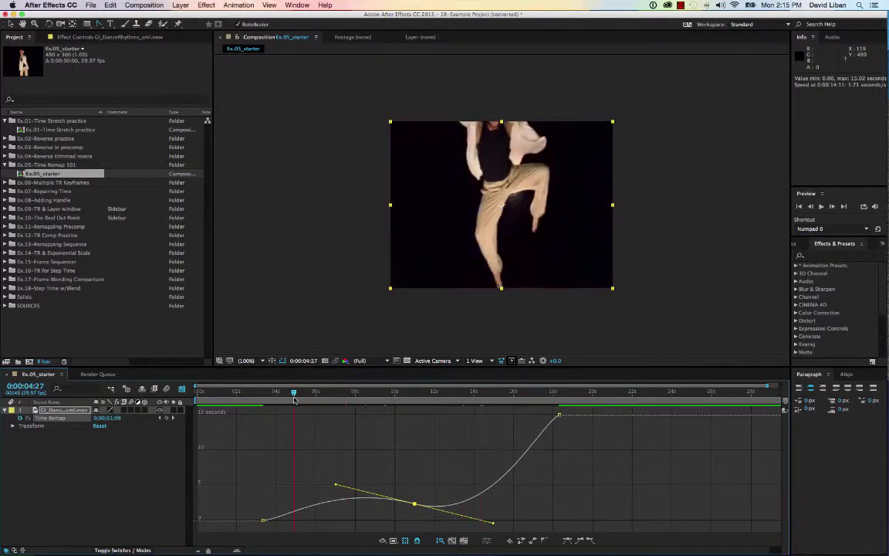
key("space")
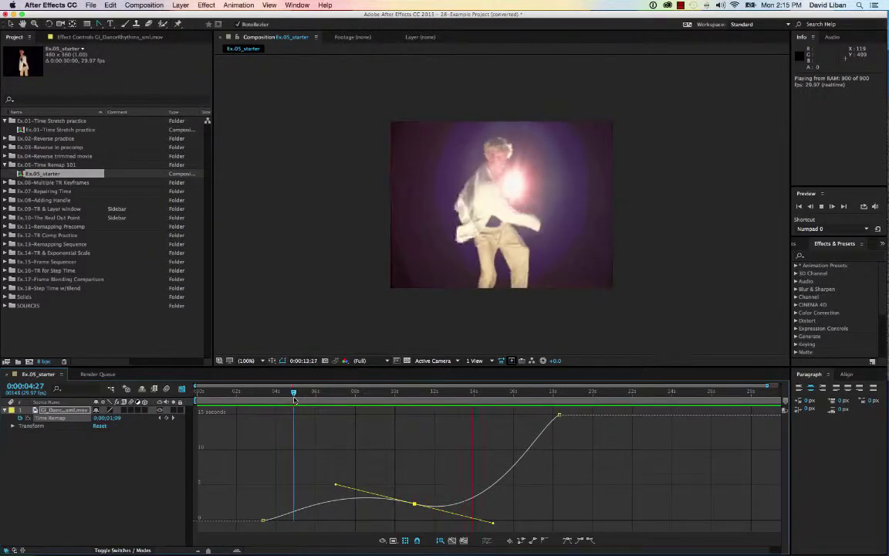
key("space")
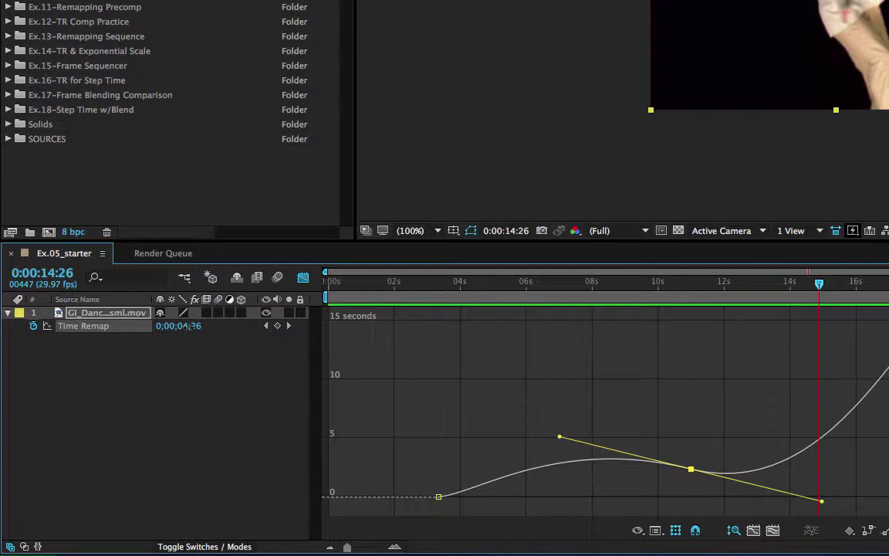
Step: Set the Time Remap value at 0:00:14:26 to 0;00;14;00, and preview the clip with the current time at 0:00:10:16
left_click_drag(188, 327, 396, 327)
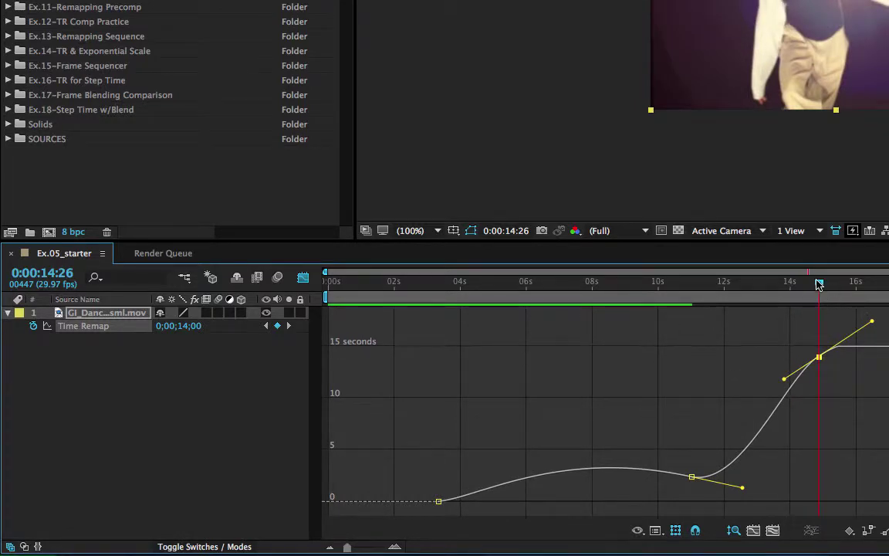
left_click_drag(818, 284, 672, 285)
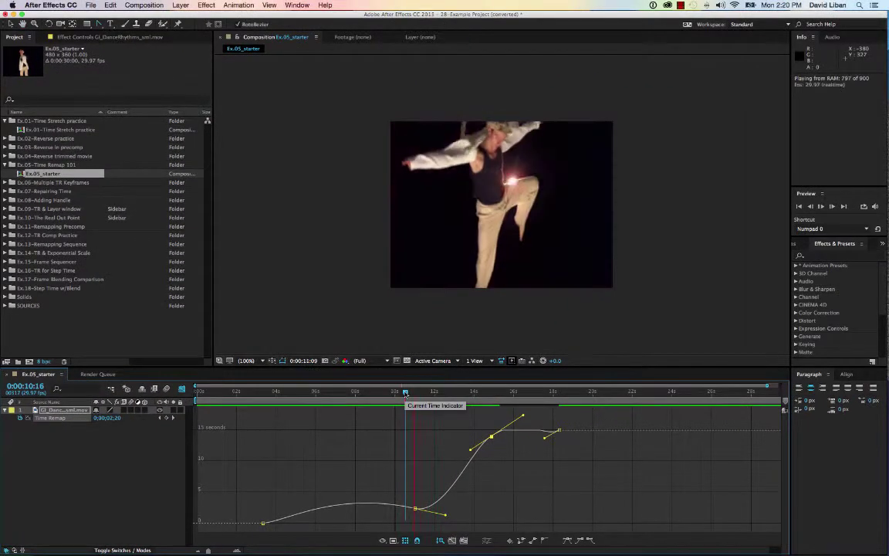
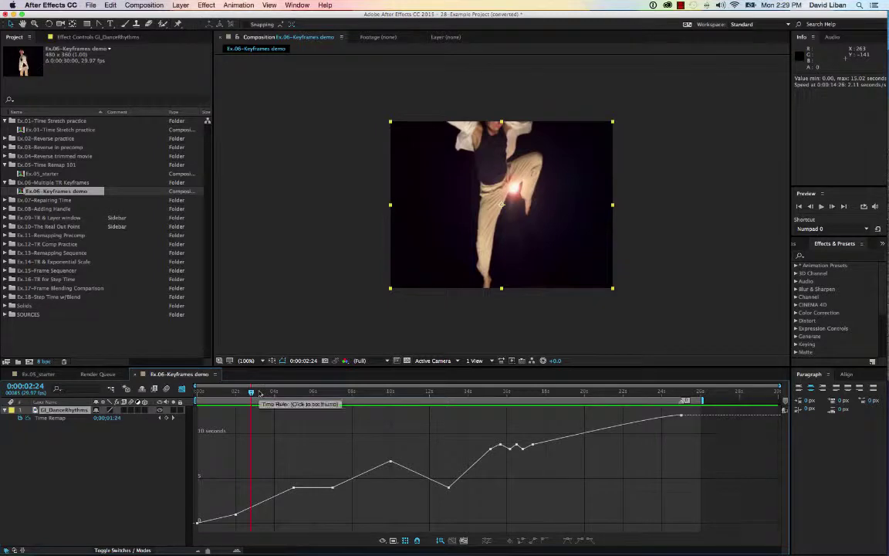
Step: Overlay the reference speed graph on the Time Remap value graph in Ex.06-Keyframes demo, and read the playback speed of its successive segments
left_click(219, 397)
left_click_drag(217, 401, 218, 398)
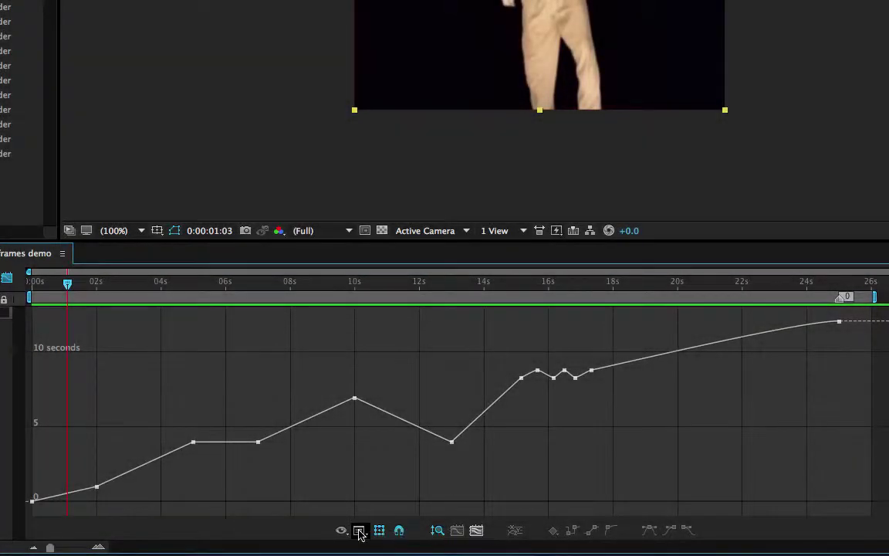
left_click(358, 532)
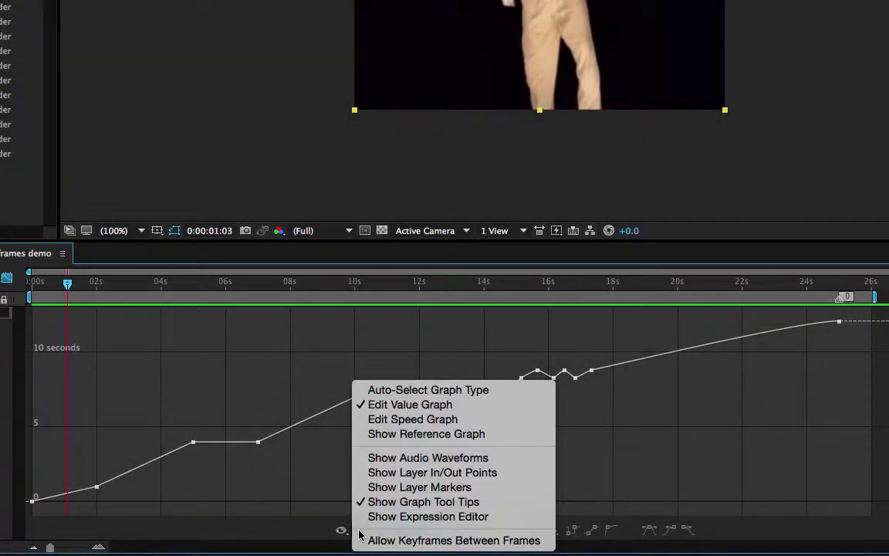
left_click(409, 405)
left_click(360, 533)
left_click(401, 435)
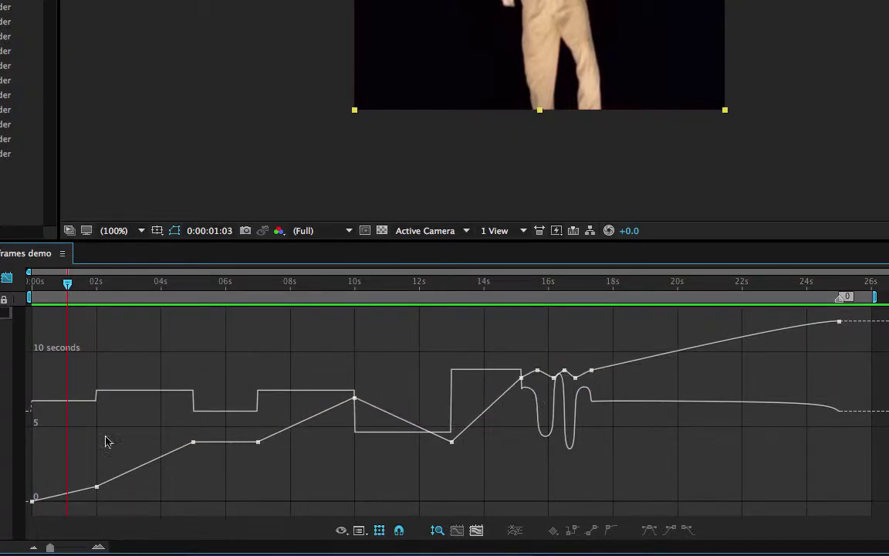
mouse_move(65, 406)
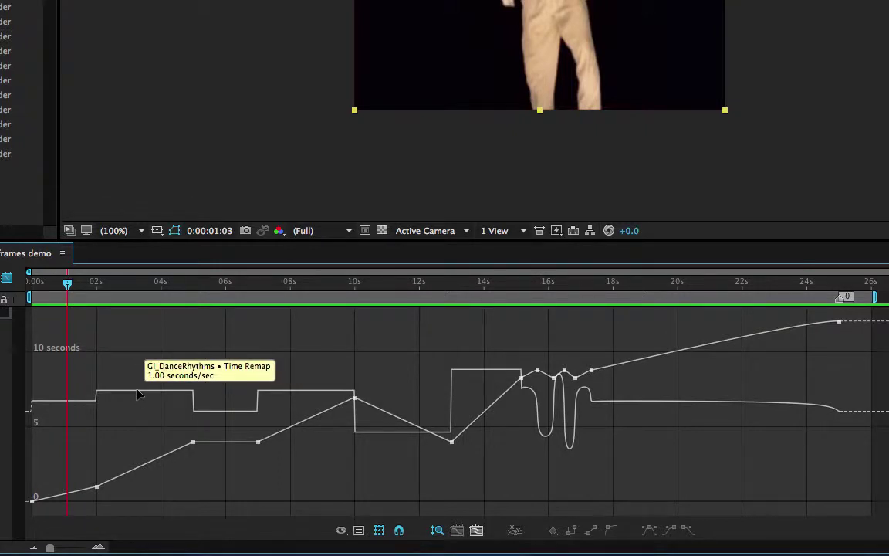
mouse_move(211, 416)
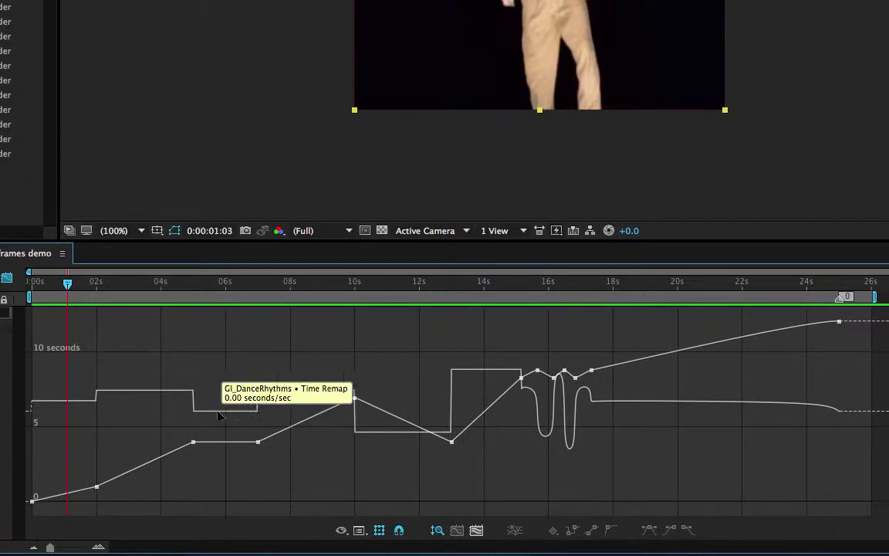
mouse_move(285, 395)
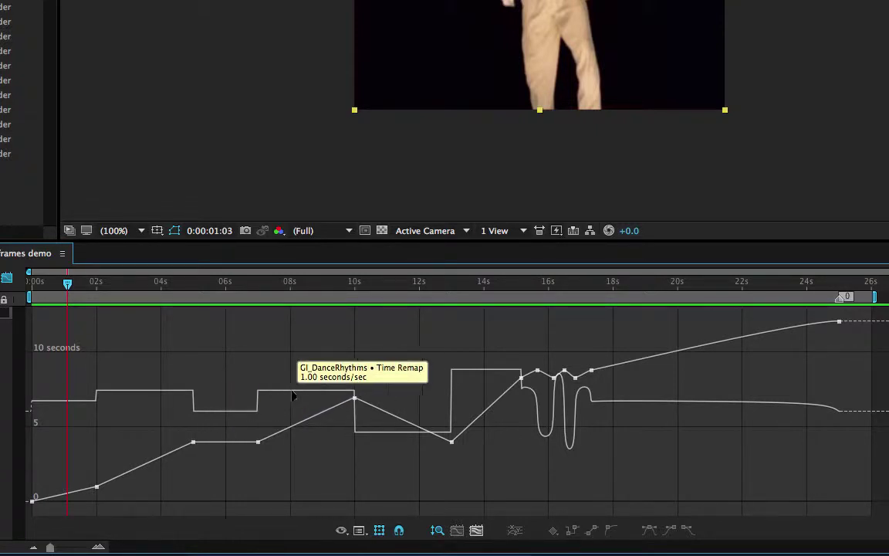
mouse_move(256, 446)
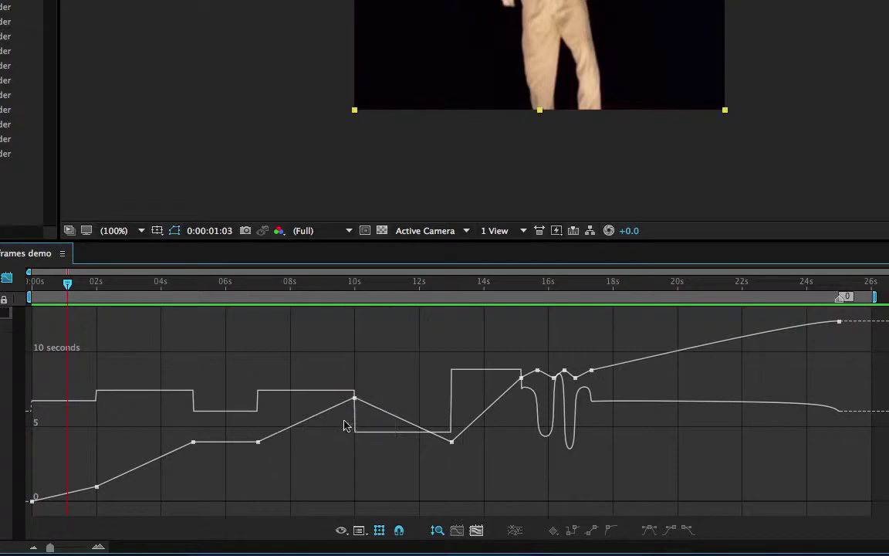
mouse_move(407, 426)
Step: Preview the untreated Los Angeles aerial footage in the Ex.07_starter composition
key("space")
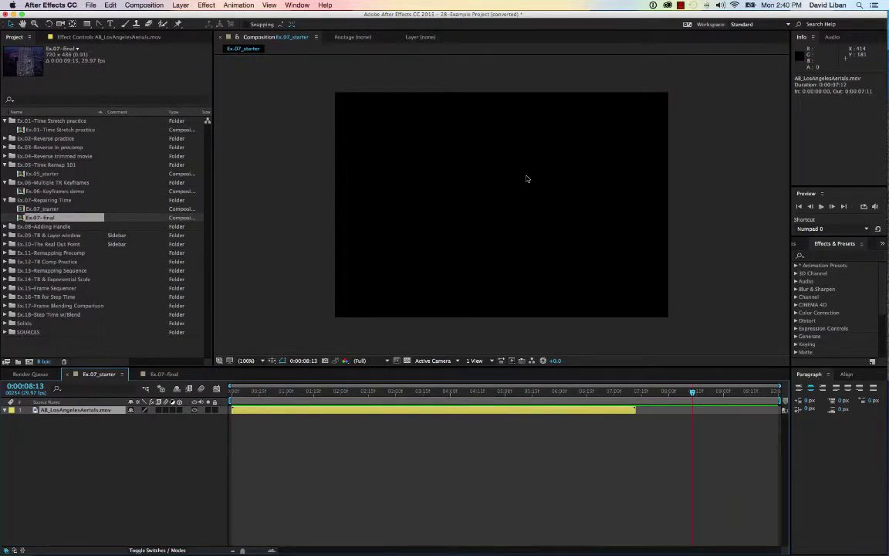
key("space")
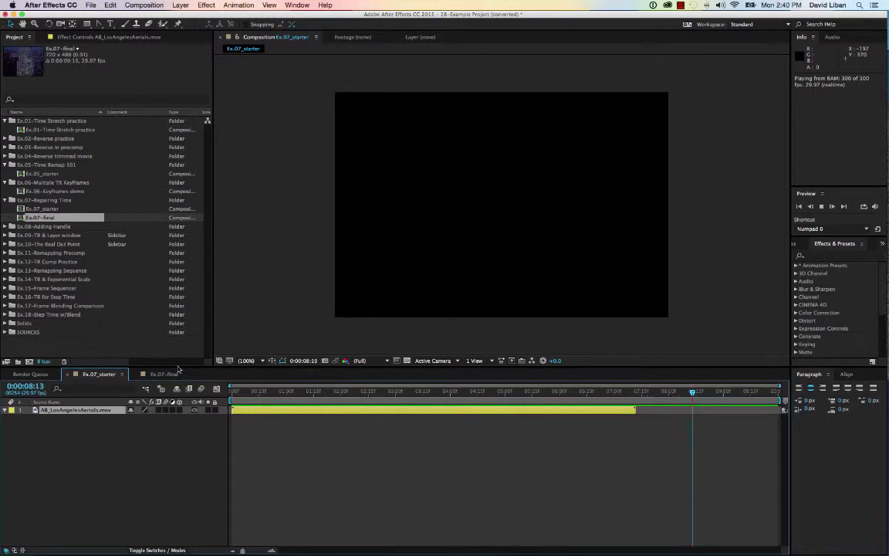
key("space")
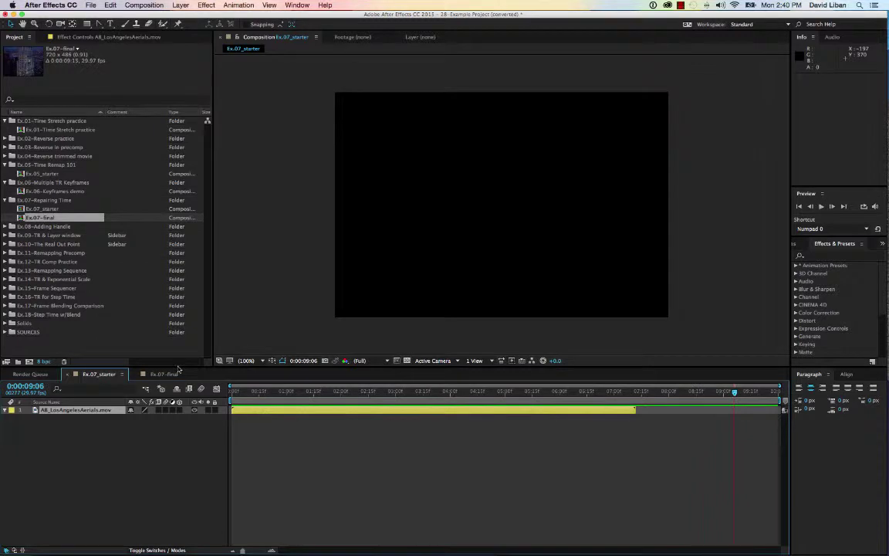
Step: Enable time remapping on the AB_LosAngelesAerials.mov layer
left_click(90, 410)
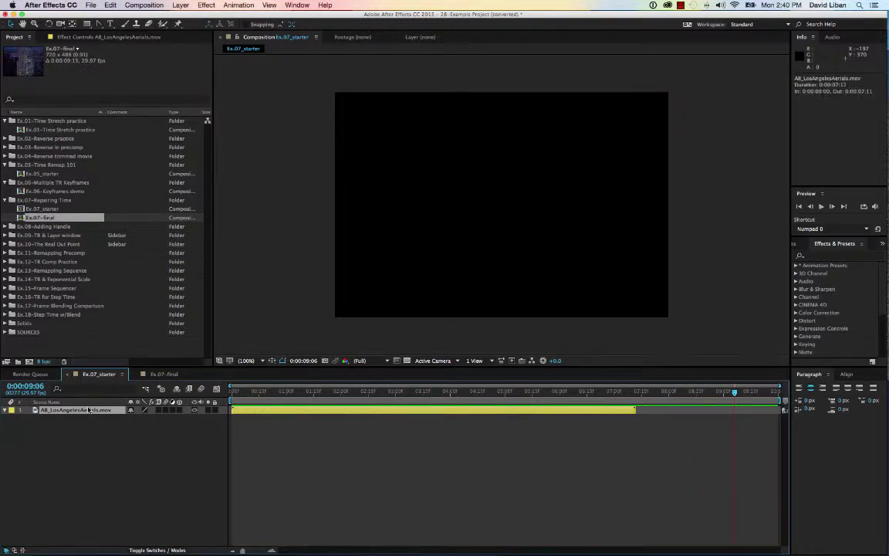
left_click(207, 5)
mouse_move(180, 5)
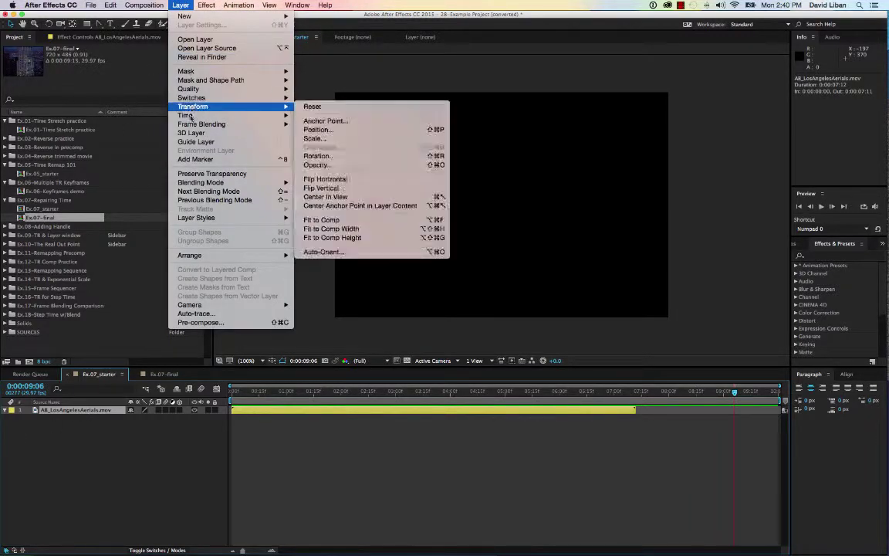
mouse_move(231, 115)
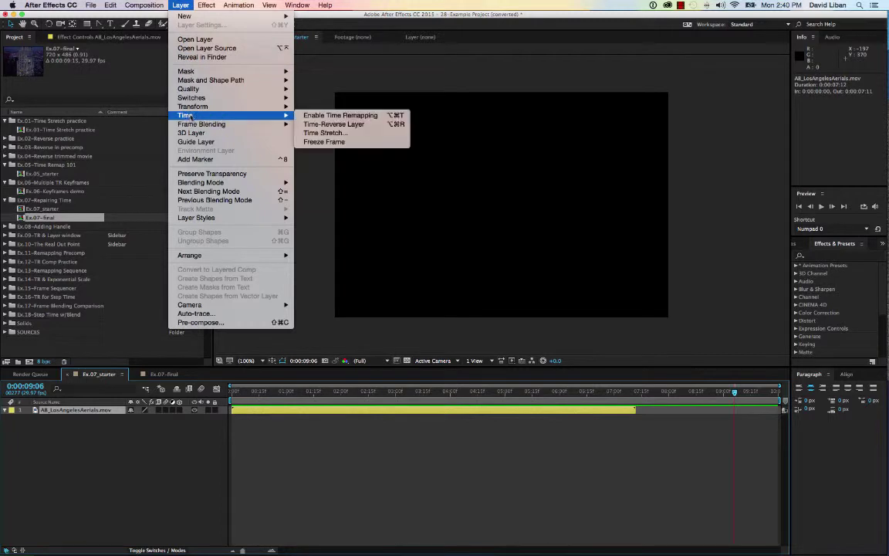
left_click(322, 115)
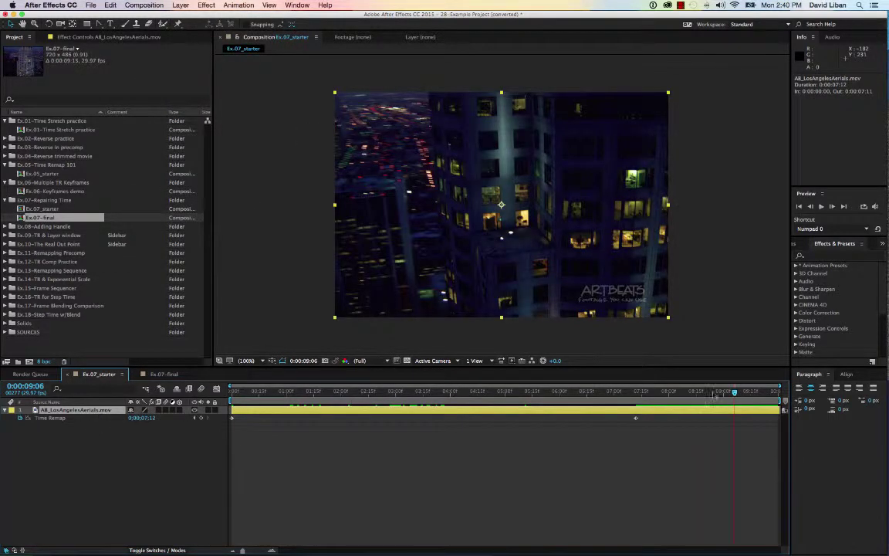
Step: Add Time Remap keyframes at 0:00:03:00 and 0:00:06:00, and check the curve in the Graph Editor before returning to the layer bar view
left_click_drag(731, 394, 396, 412)
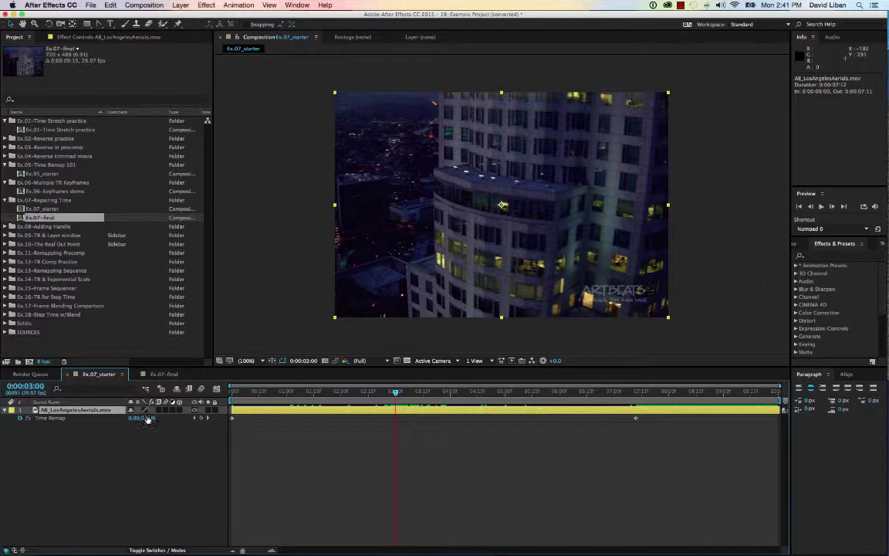
left_click(201, 418)
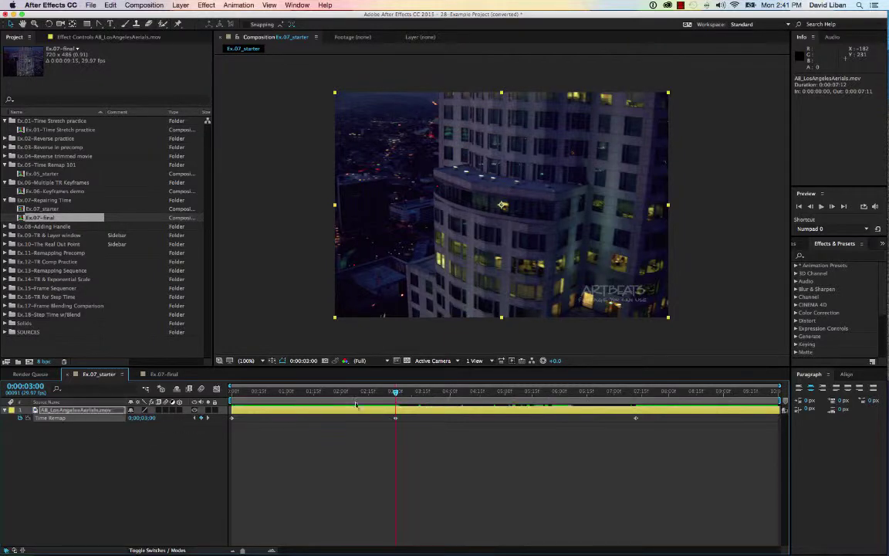
left_click_drag(404, 395, 559, 420)
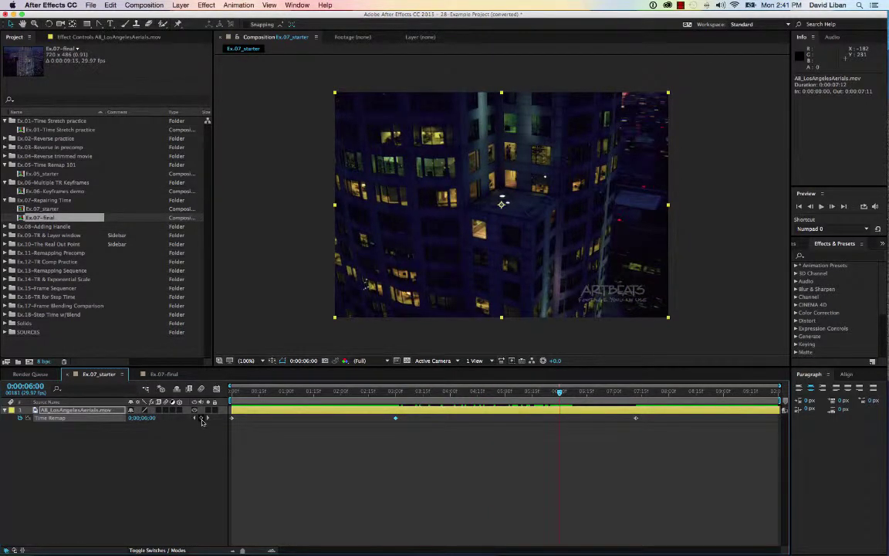
left_click(201, 418)
left_click(217, 388)
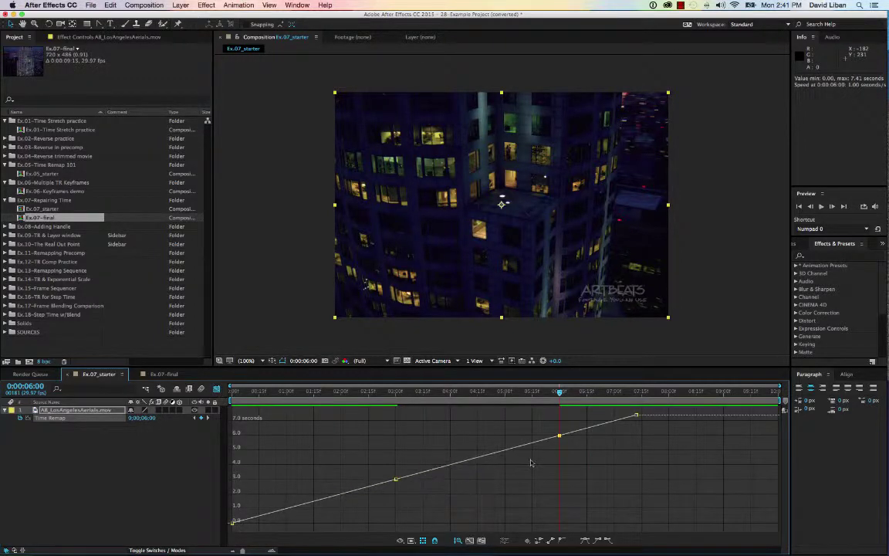
left_click(216, 388)
Step: Shift the last two Time Remap keyframes together so the first of them sits at 0:00:08:00, and preview the slowed middle section
left_click_drag(661, 438, 673, 417)
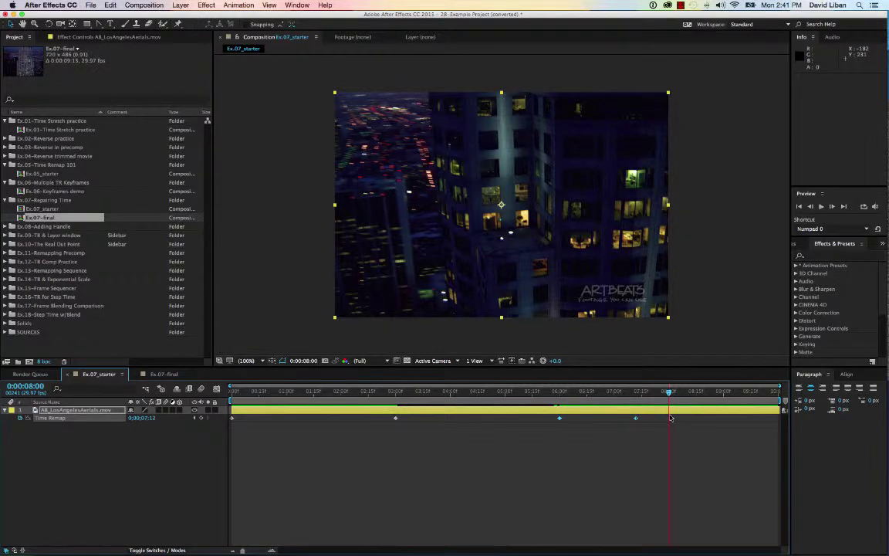
left_click_drag(645, 432, 669, 429)
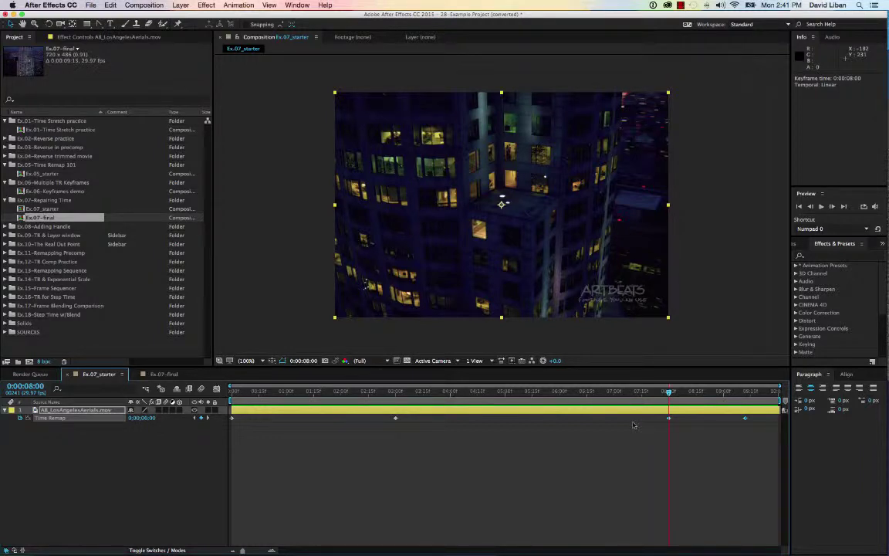
key("KP_0")
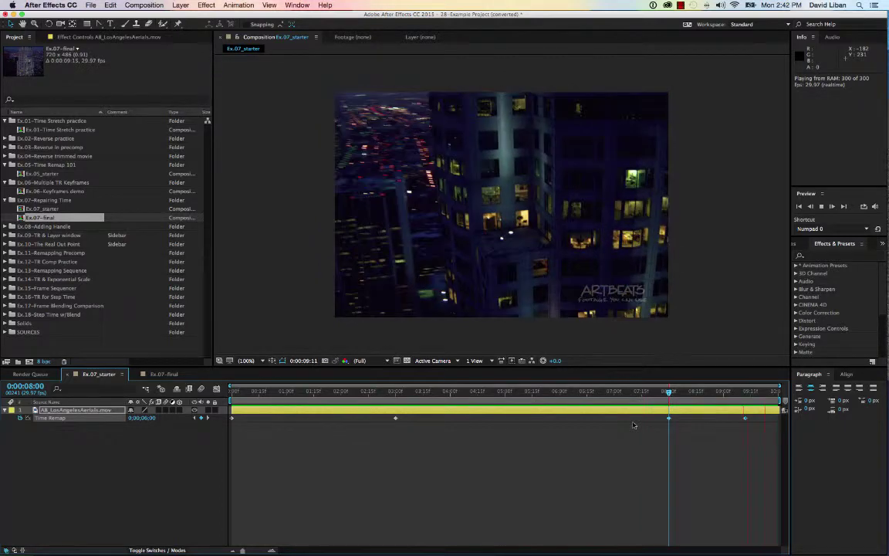
key("space")
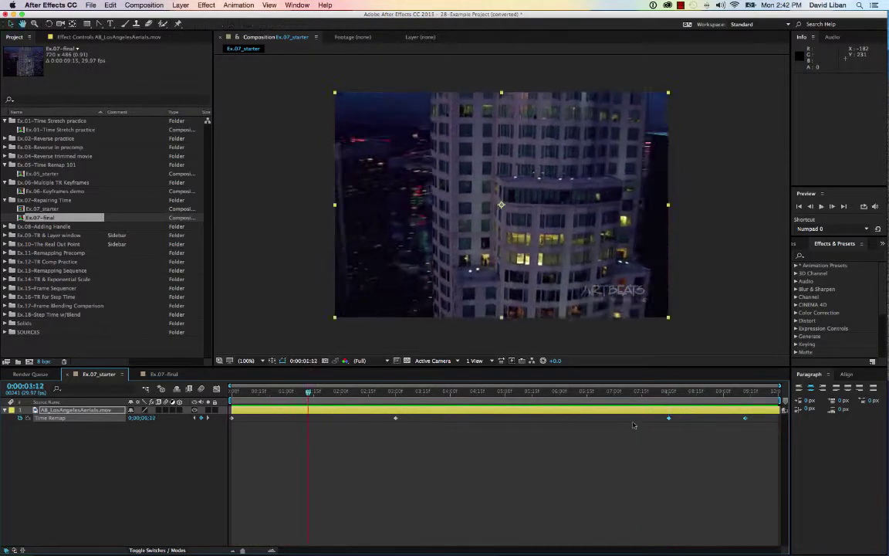
Step: Show the speed reference graph over the Time Remap value curve in the Graph Editor, and examine the speed of each segment
key("shift+F3")
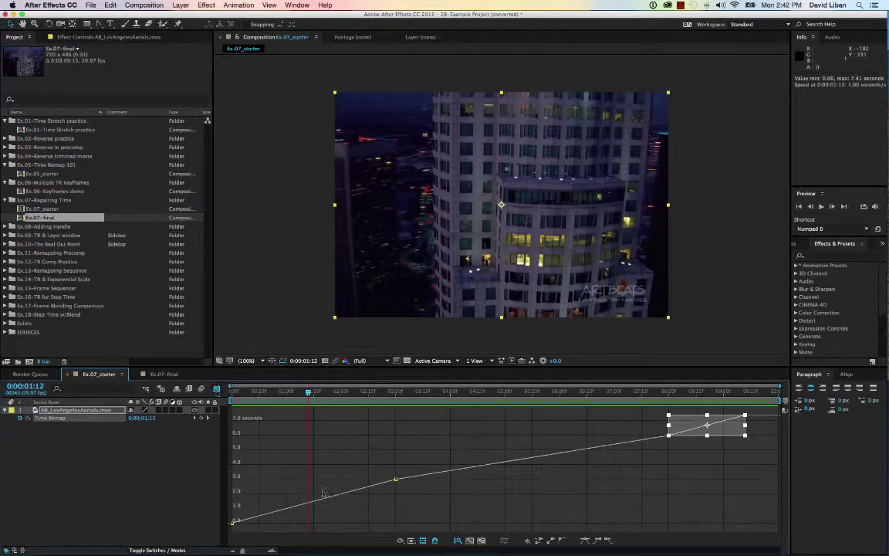
left_click(685, 473)
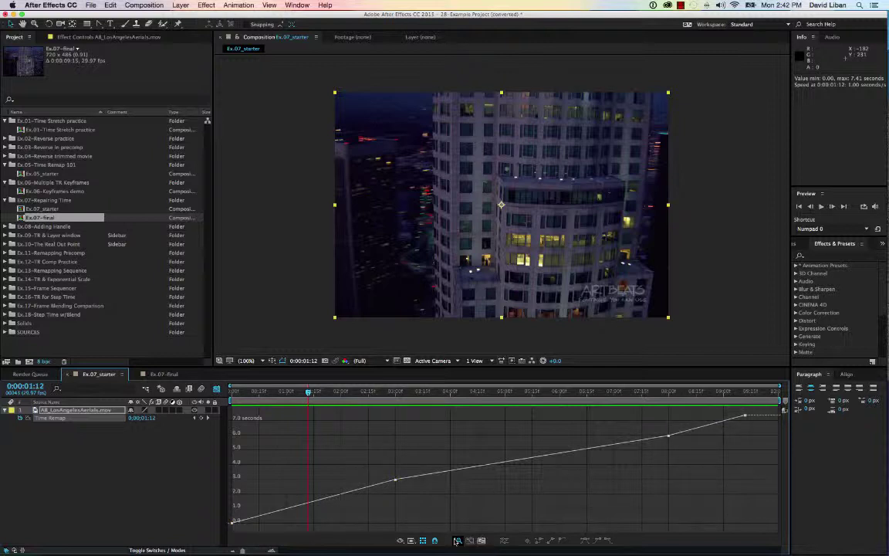
left_click(411, 540)
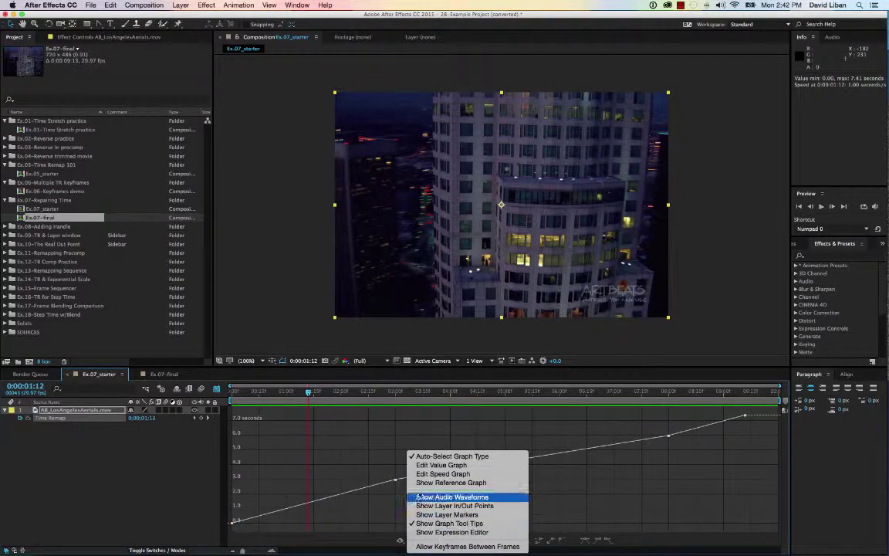
left_click(419, 466)
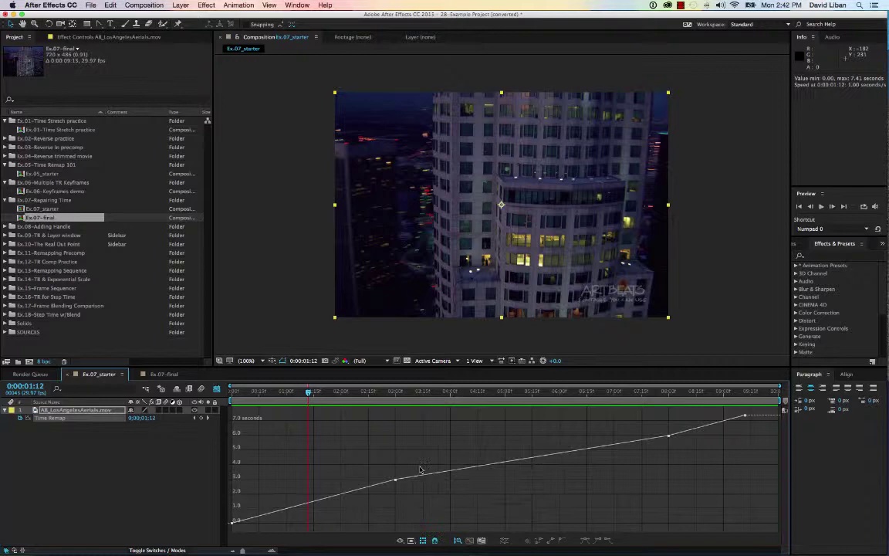
left_click(412, 540)
left_click(423, 479)
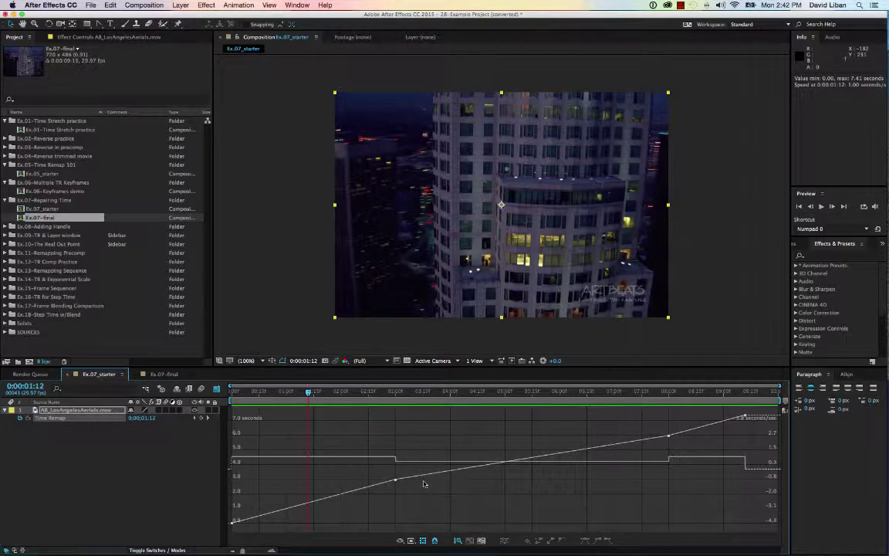
mouse_move(282, 458)
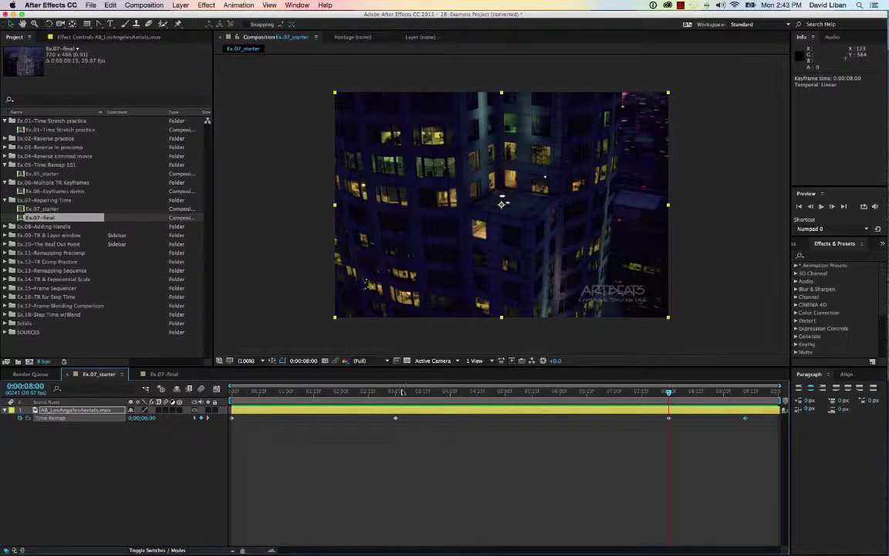
Step: Preview the slowed footage around the 3-second keyframe, and move the current time to 0:00:02:15 to check the transition with frame blending
key("space")
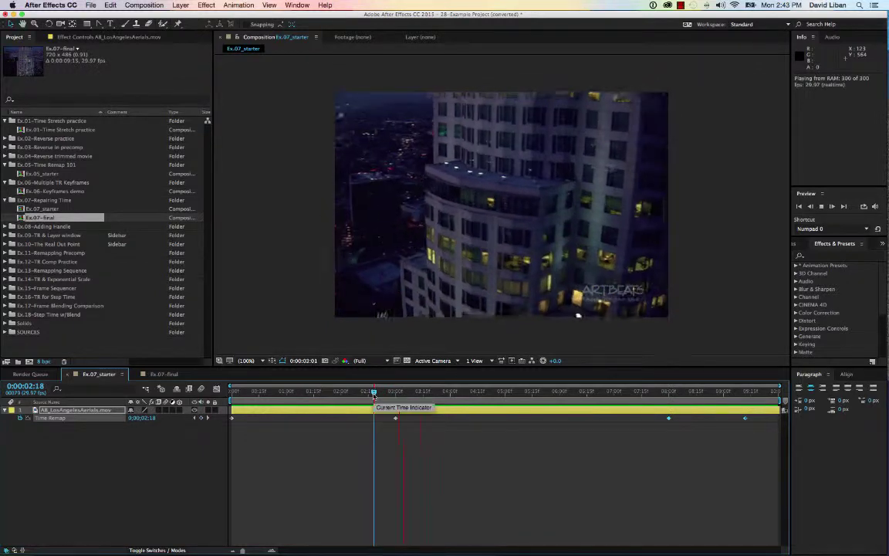
key("space")
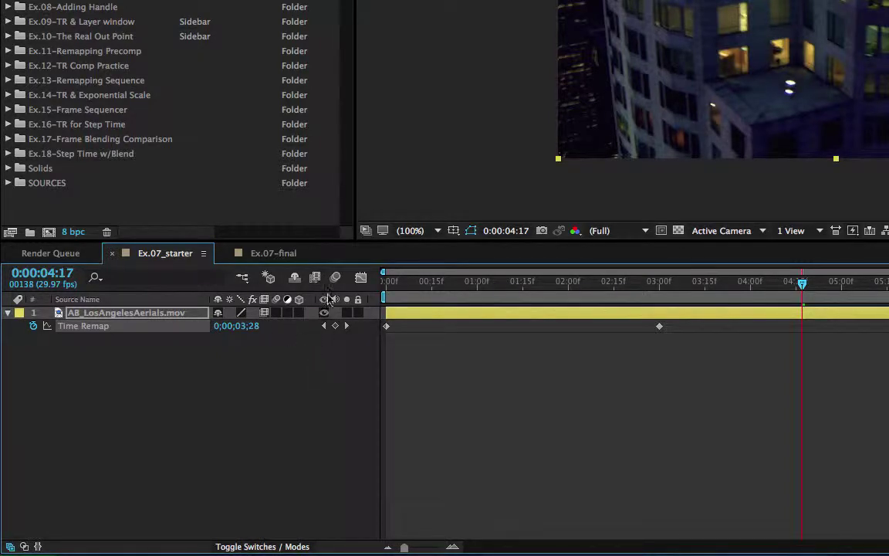
left_click_drag(640, 289, 607, 282)
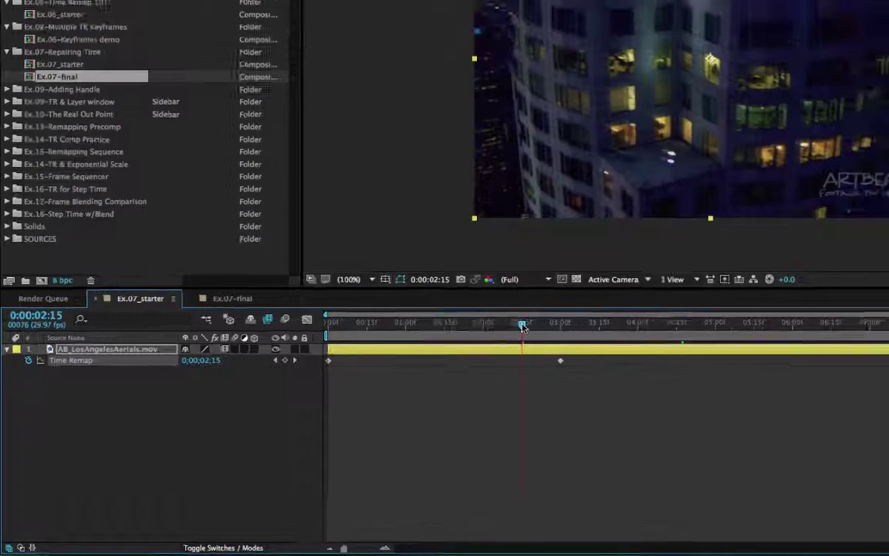